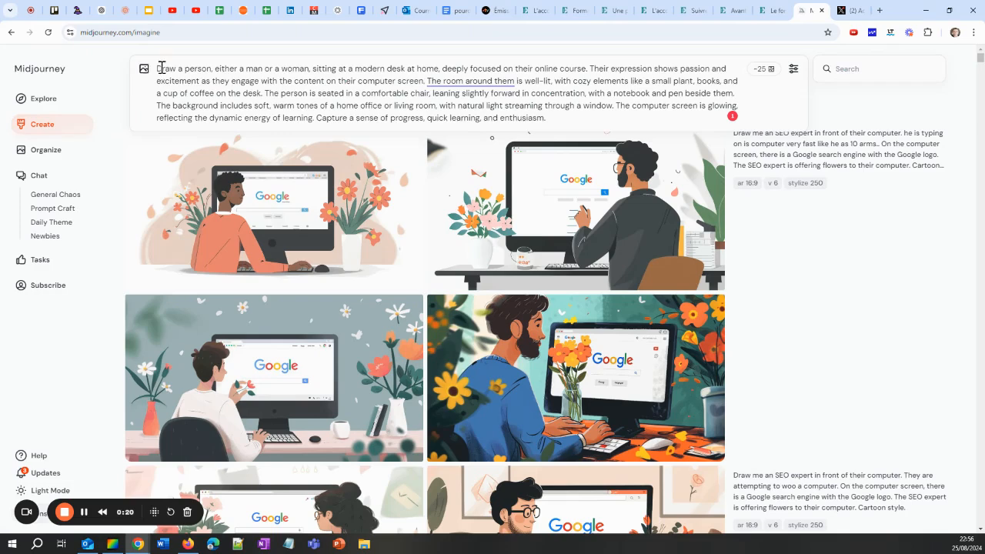
# Set the image size to landscape with a 16:9 aspect ratio in the generation settings.
pyautogui.moveTo(157, 67); pyautogui.dragTo(548, 120)
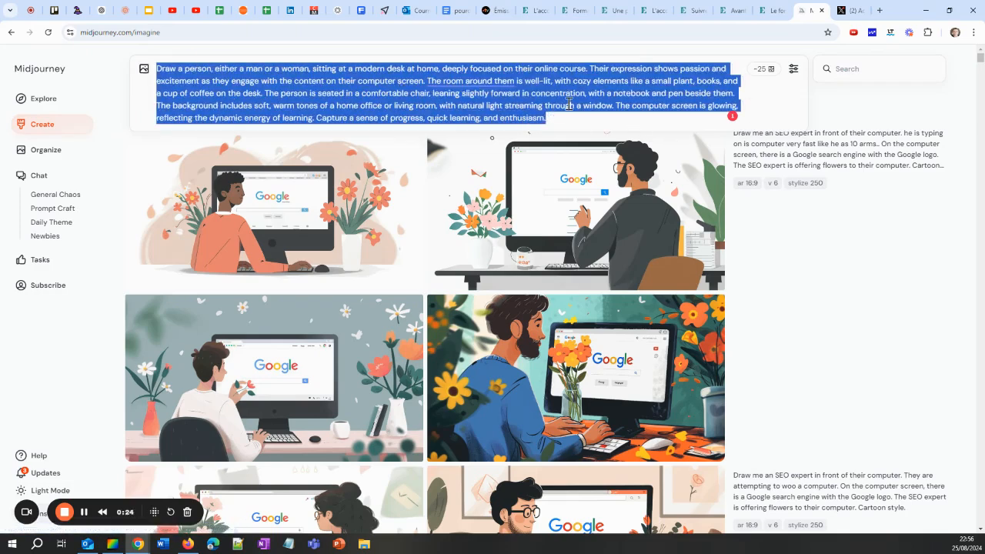
pyautogui.click(793, 69)
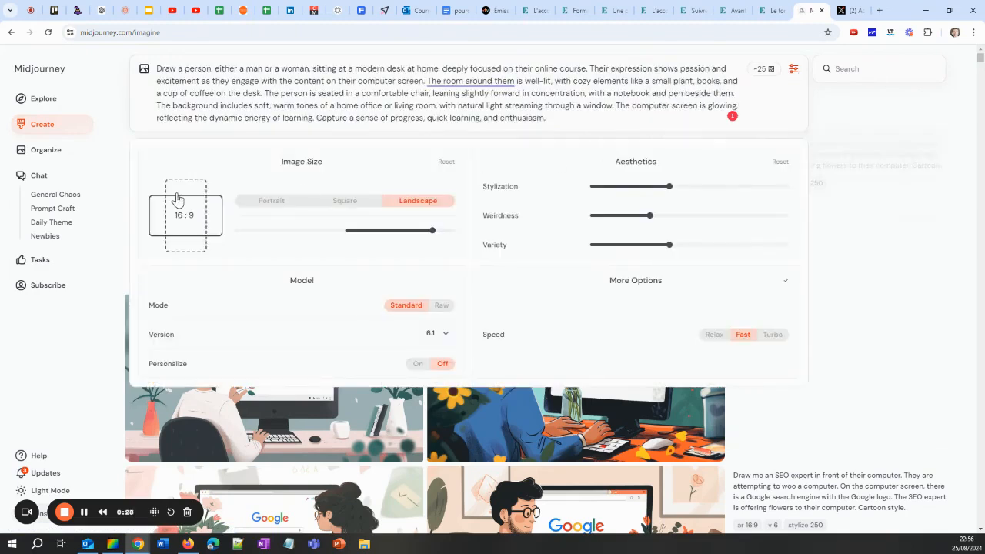
pyautogui.click(271, 204)
pyautogui.click(341, 204)
pyautogui.click(416, 204)
pyautogui.moveTo(389, 237); pyautogui.dragTo(431, 231)
# Set stylization to 400, weirdness to 1500 and variety to 70 in the aesthetics settings, then close the settings.
pyautogui.moveTo(635, 194)
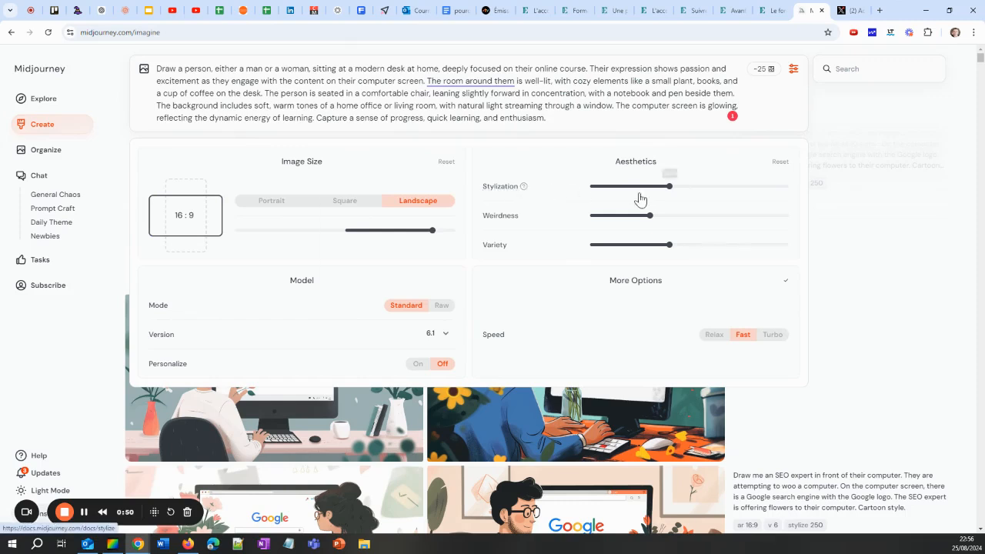
pyautogui.moveTo(666, 187)
pyautogui.mouseDown()
pyautogui.moveTo(721, 186)
pyautogui.moveTo(670, 187)
pyautogui.mouseUp()
pyautogui.moveTo(644, 218)
pyautogui.moveTo(645, 218); pyautogui.dragTo(727, 244)
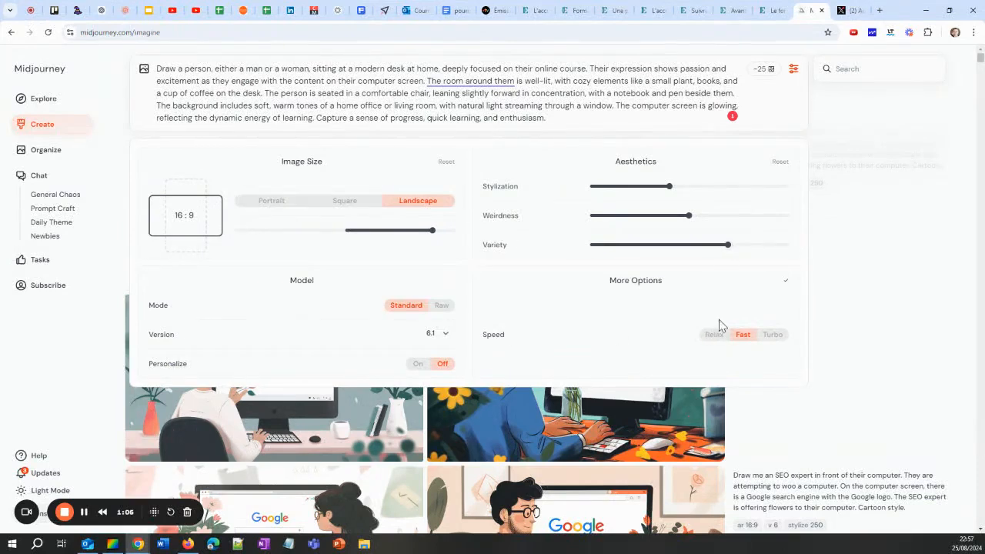
pyautogui.click(842, 275)
# Cut the entire online-course prompt out of the image prompt field.
pyautogui.moveTo(763, 70)
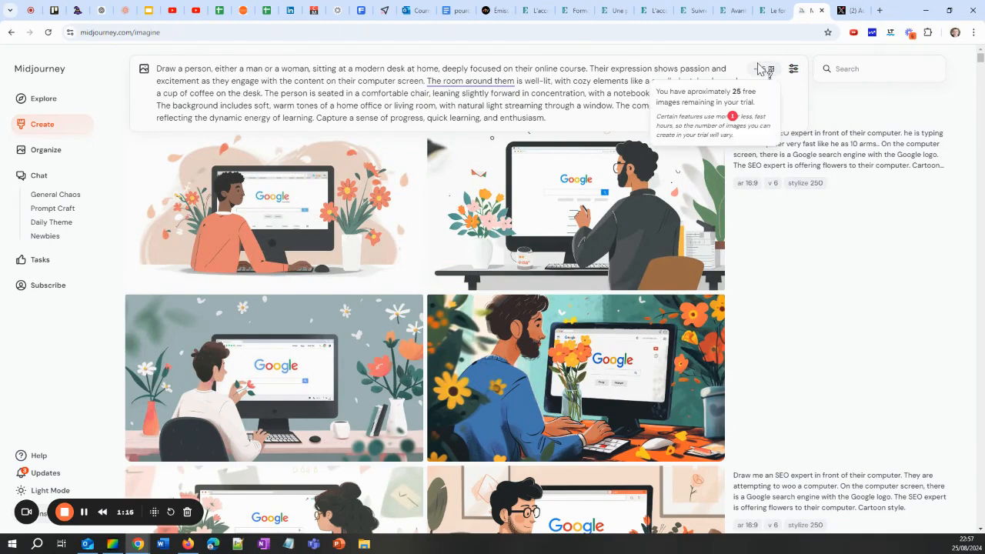
pyautogui.tripleClick(232, 64)
pyautogui.click(187, 75)
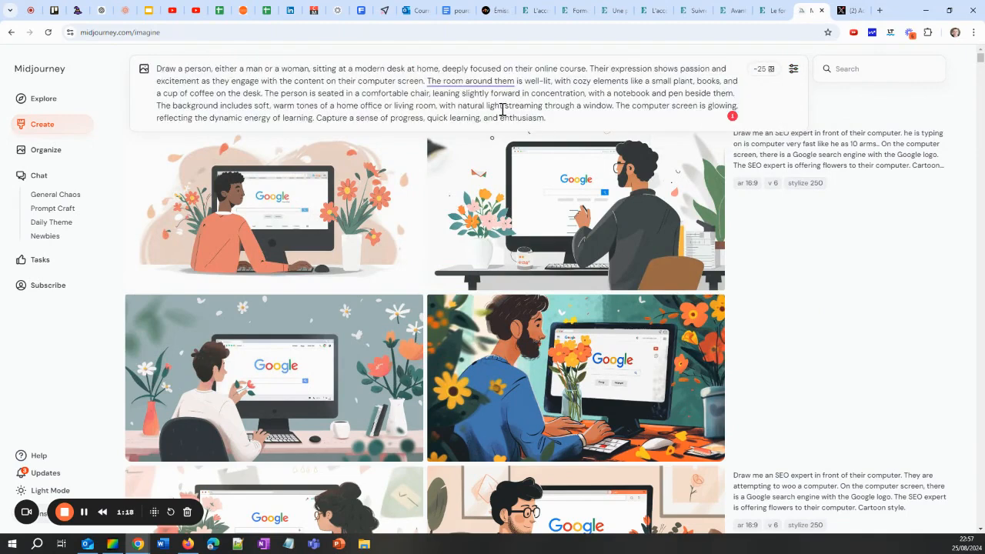
pyautogui.moveTo(157, 68)
pyautogui.mouseDown()
pyautogui.moveTo(523, 97)
pyautogui.moveTo(598, 120)
pyautogui.mouseUp()
pyautogui.hotkey('ctrl', 'x')
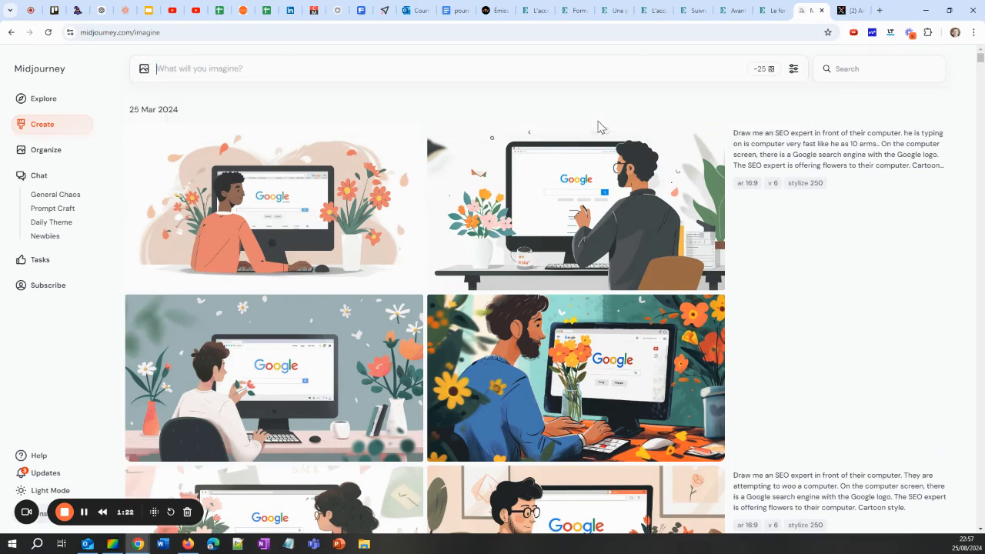
# Switch to the ChatGPT conversation and send the request "Modifie le prompt pour que l'image doit faite avec un style manga europeen.".
pyautogui.click(102, 10)
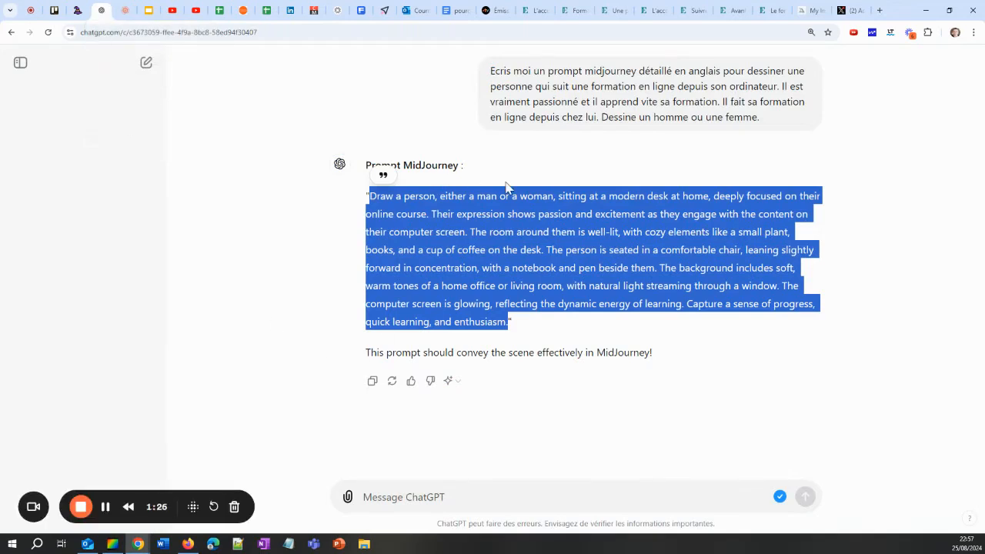
pyautogui.click(492, 71)
pyautogui.moveTo(492, 70); pyautogui.dragTo(802, 123)
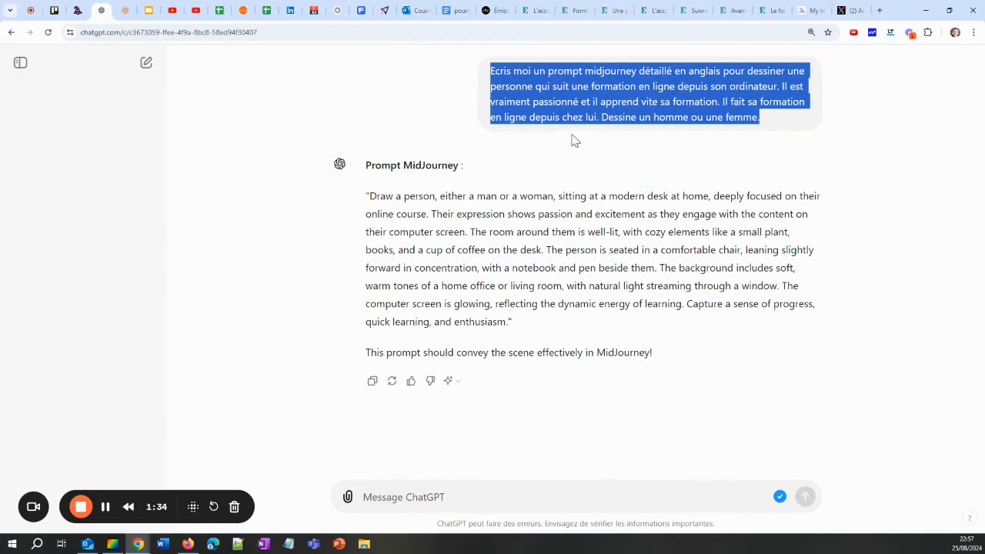
pyautogui.click(398, 486)
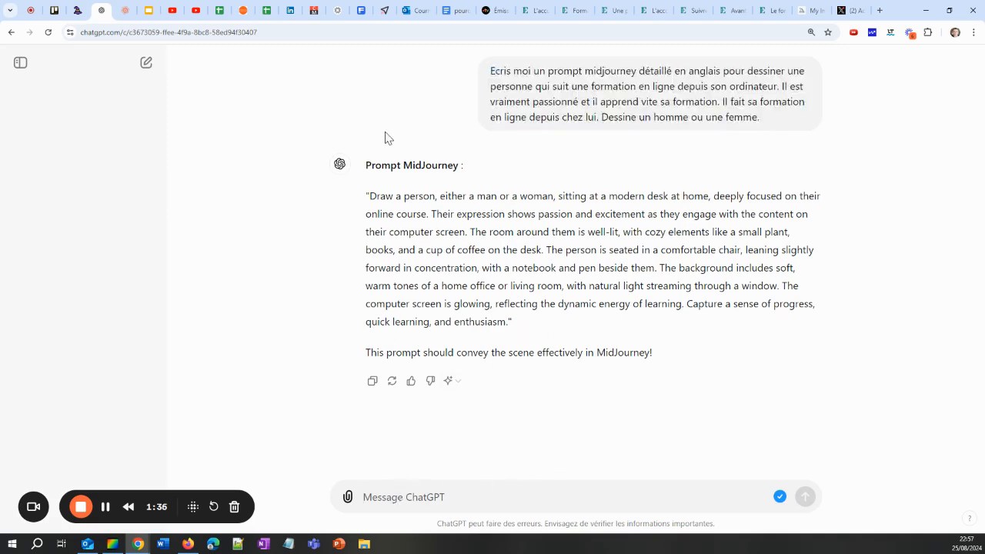
pyautogui.write('Modi')
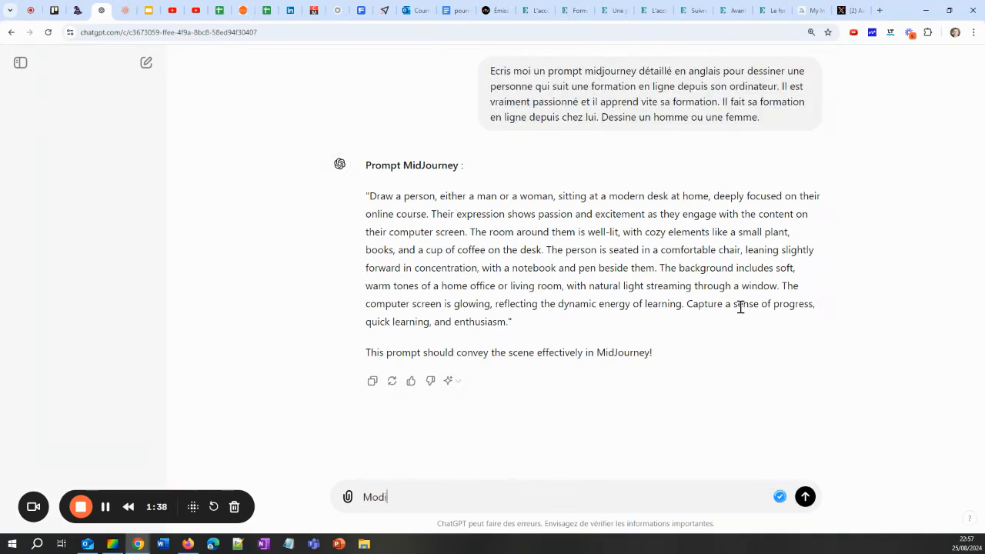
pyautogui.write('fie le prompt pour que')
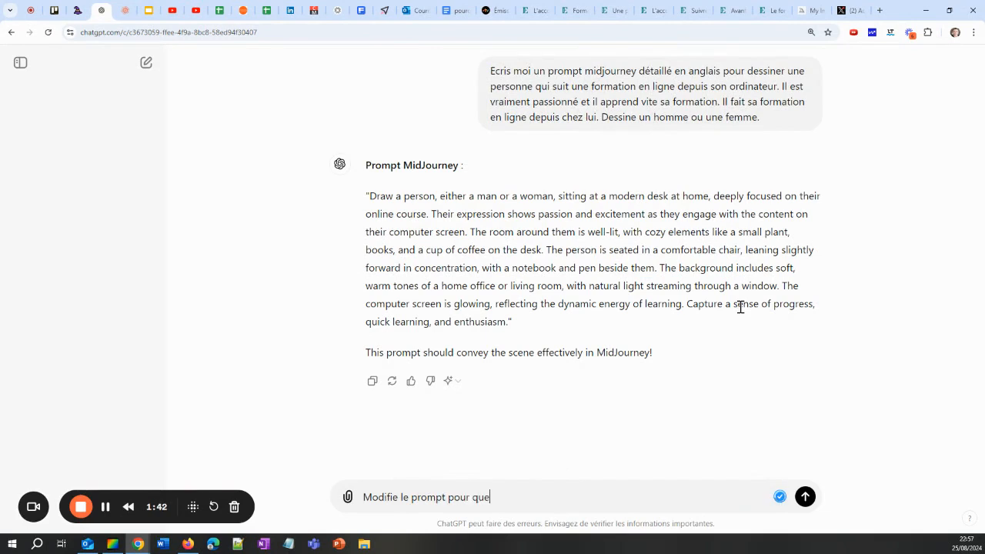
pyautogui.write(" l'image doit faite abec un style manga europeen.")
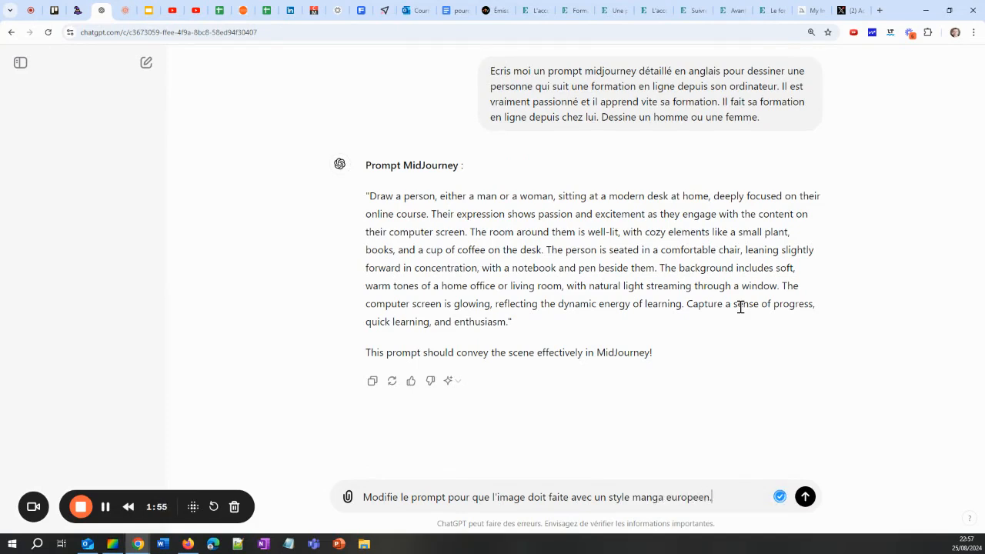
pyautogui.press('Return')
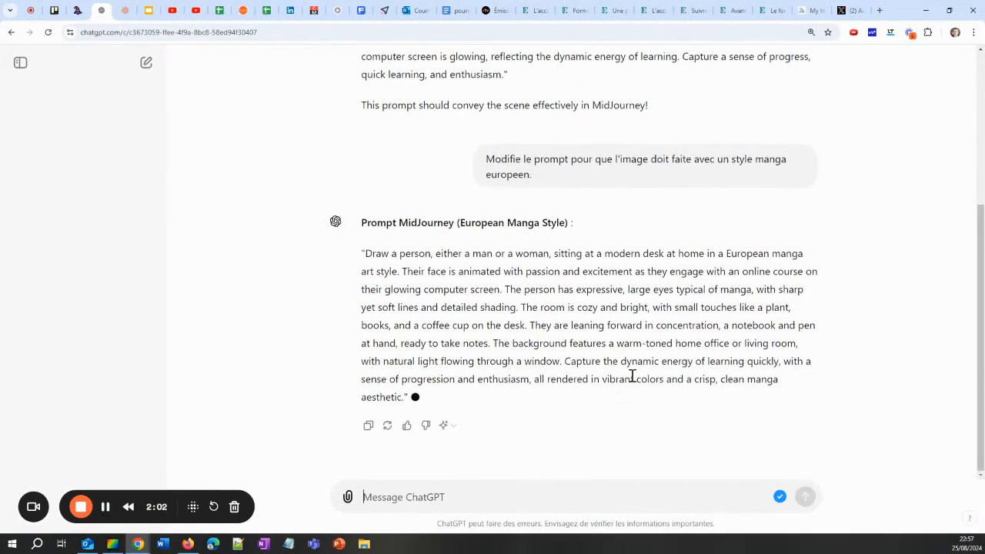
# Copy the European manga style prompt from ChatGPT into Midjourney's prompt field and submit it for image generation.
pyautogui.moveTo(405, 396)
pyautogui.mouseDown()
pyautogui.moveTo(402, 271)
pyautogui.moveTo(365, 255)
pyautogui.mouseUp()
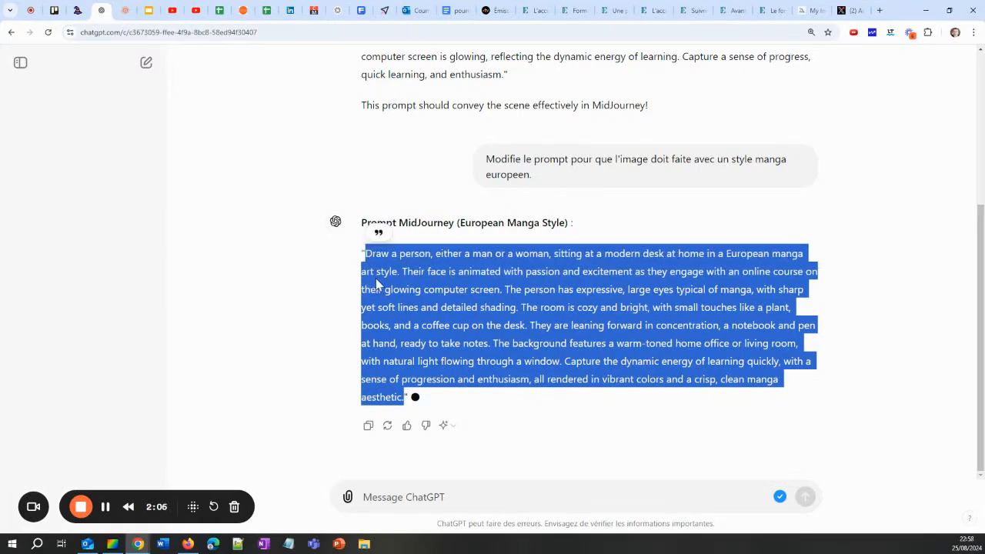
pyautogui.click(807, 10)
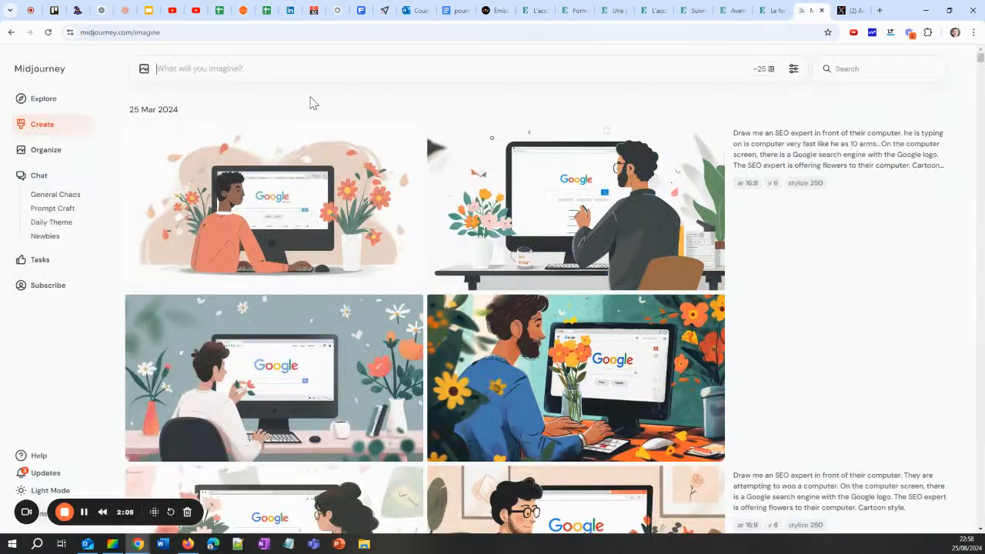
pyautogui.hotkey('ctrl', 'v')
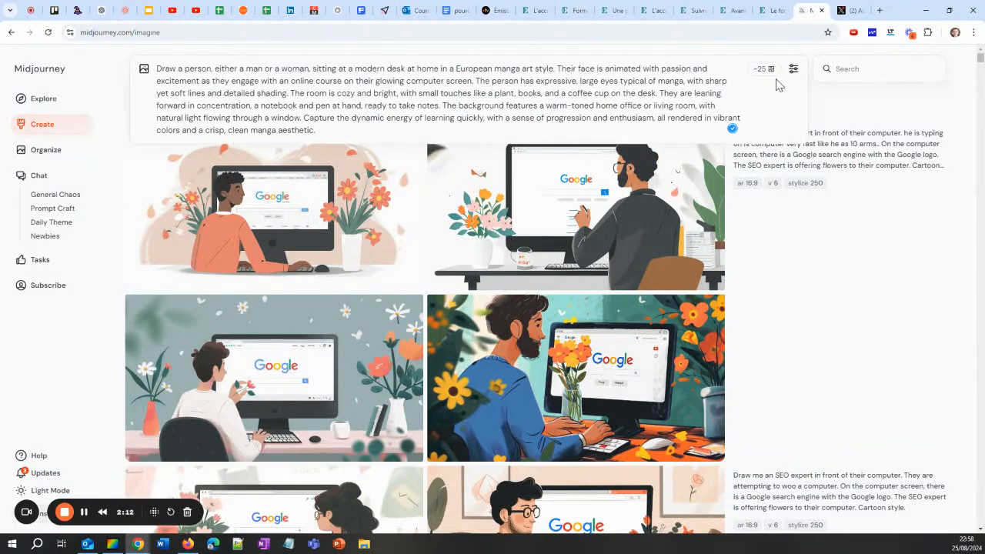
pyautogui.press('Return')
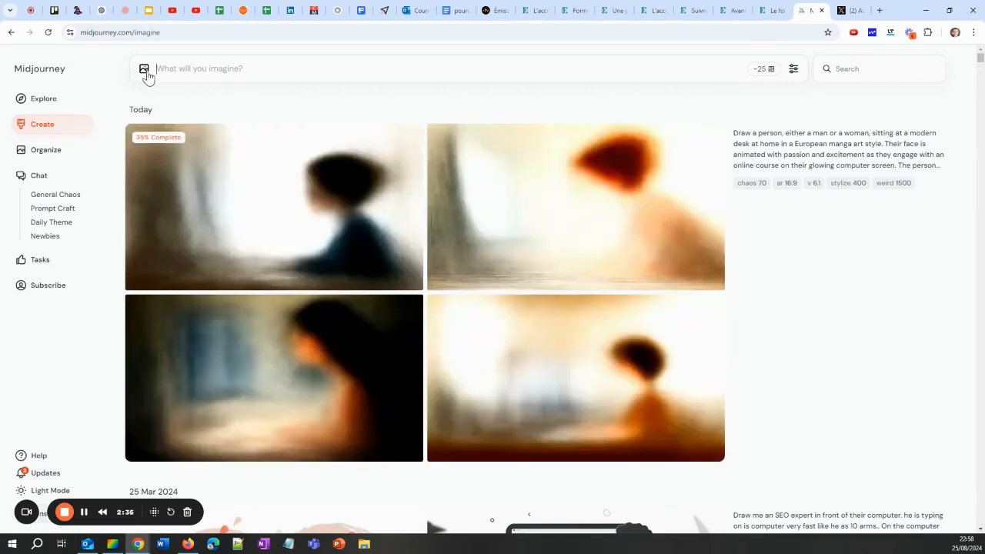
# Upload the portrait photo from the Bureau folder as a reference image for the prompt.
pyautogui.click(145, 70)
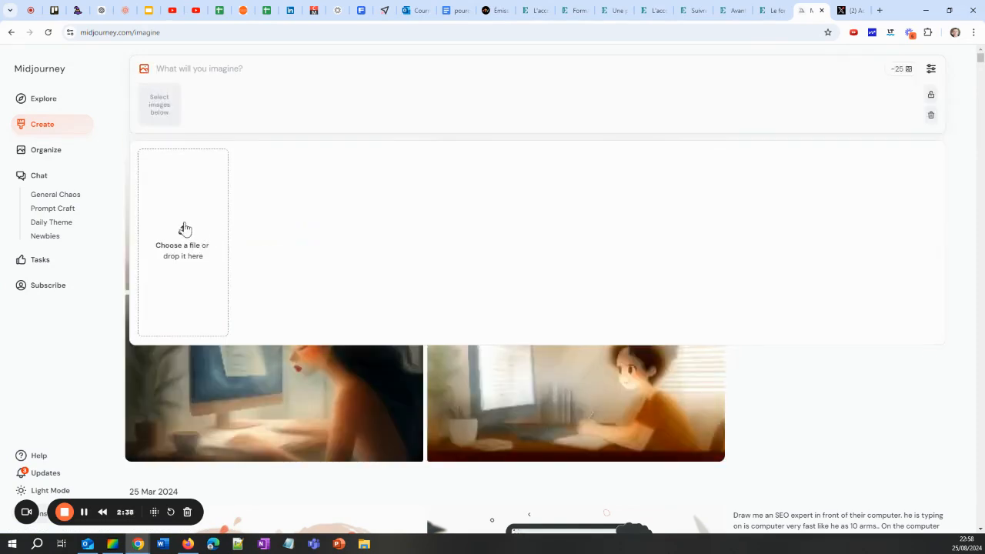
pyautogui.click(184, 228)
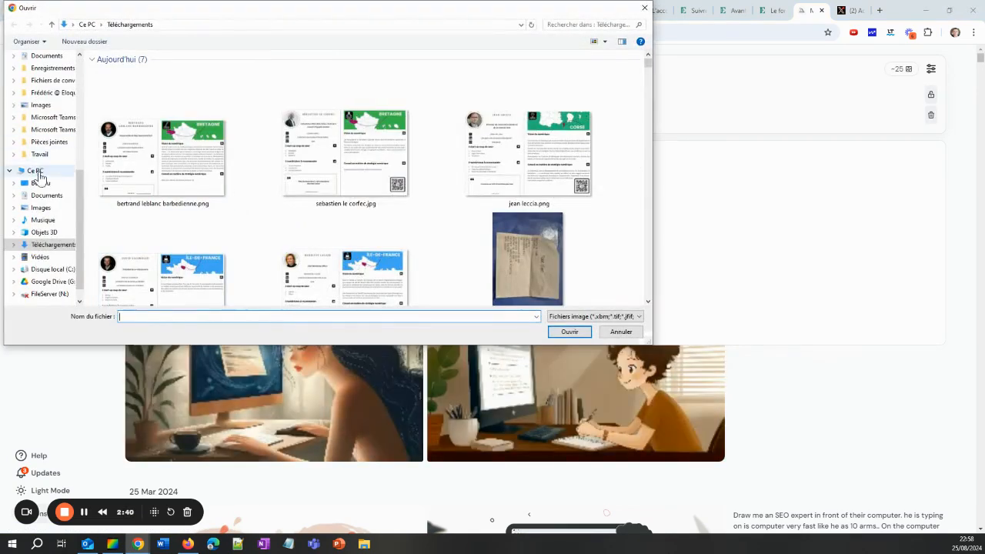
pyautogui.click(38, 184)
pyautogui.click(344, 163)
pyautogui.click(570, 332)
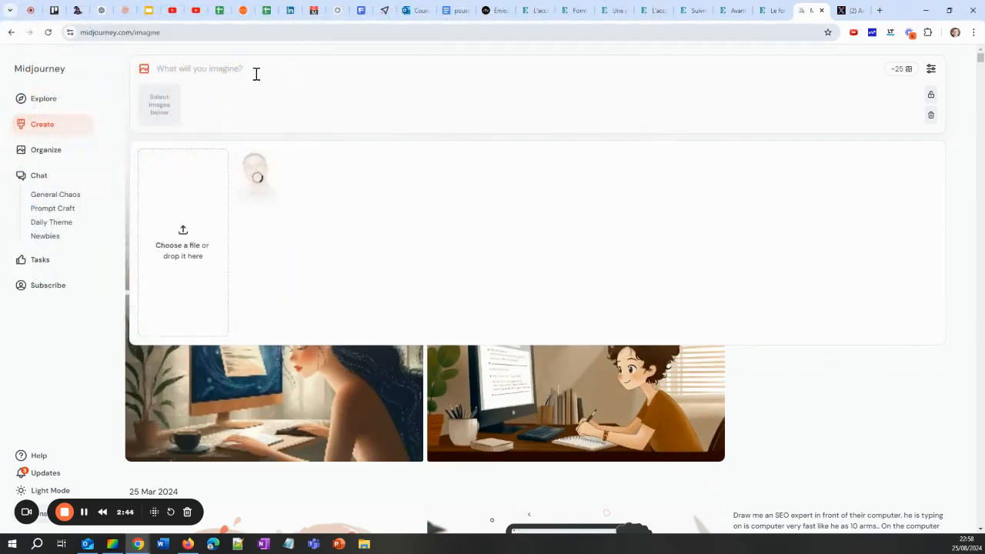
# Switch to ChatGPT and begin the message "ecris un prompt midjourney qui explique comment dessiner un pirate avec un design manga".
pyautogui.click(100, 10)
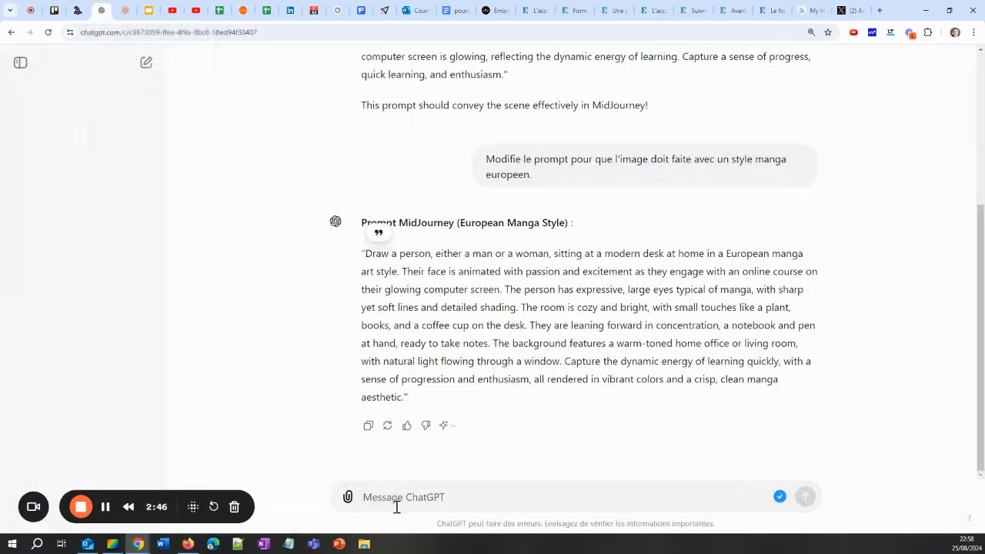
pyautogui.click(472, 497)
pyautogui.write('ecris un omprompt')
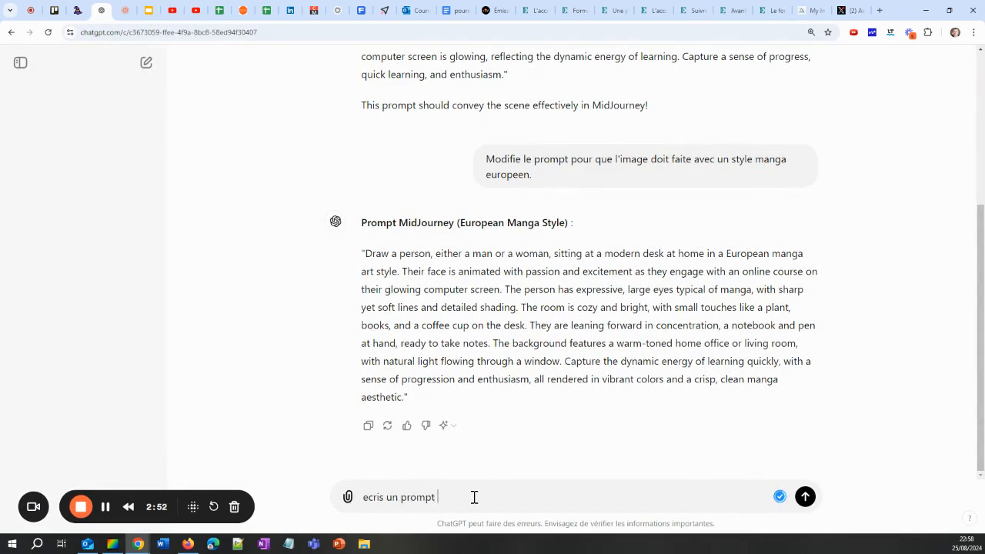
pyautogui.write(' midjourney qui explique comment dessiner')
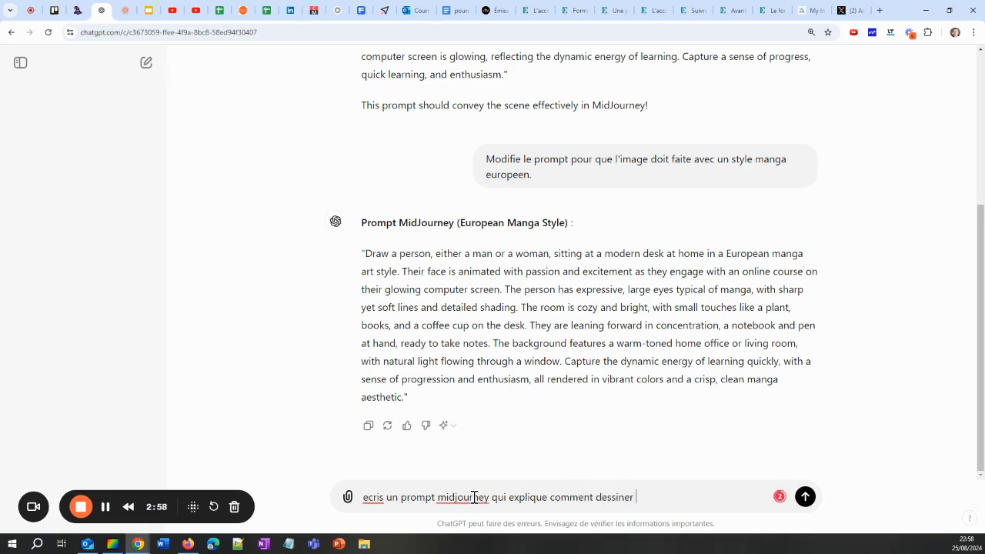
pyautogui.write(' un pirate m')
pyautogui.press('BackSpace')
pyautogui.write('a')
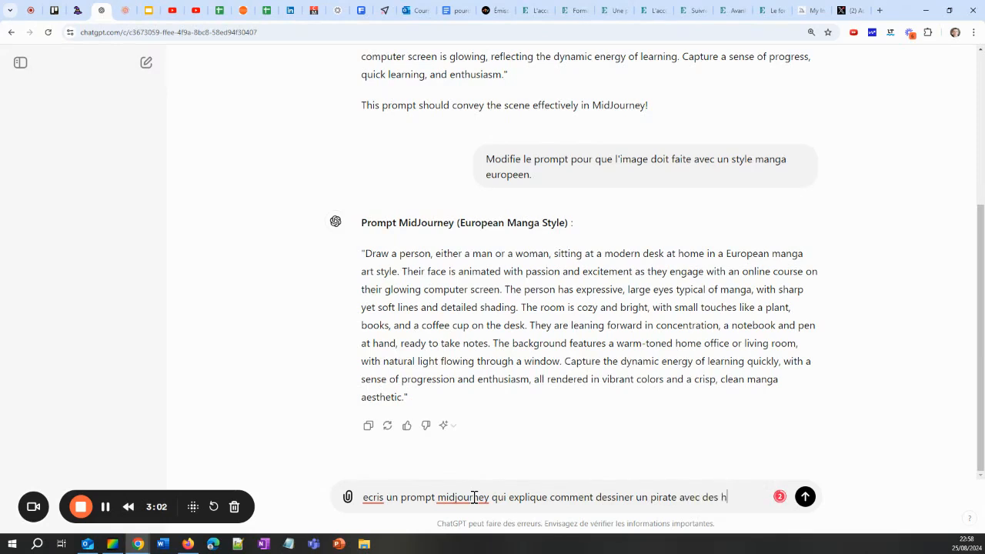
pyautogui.write('vec un design manga à aprtir de')
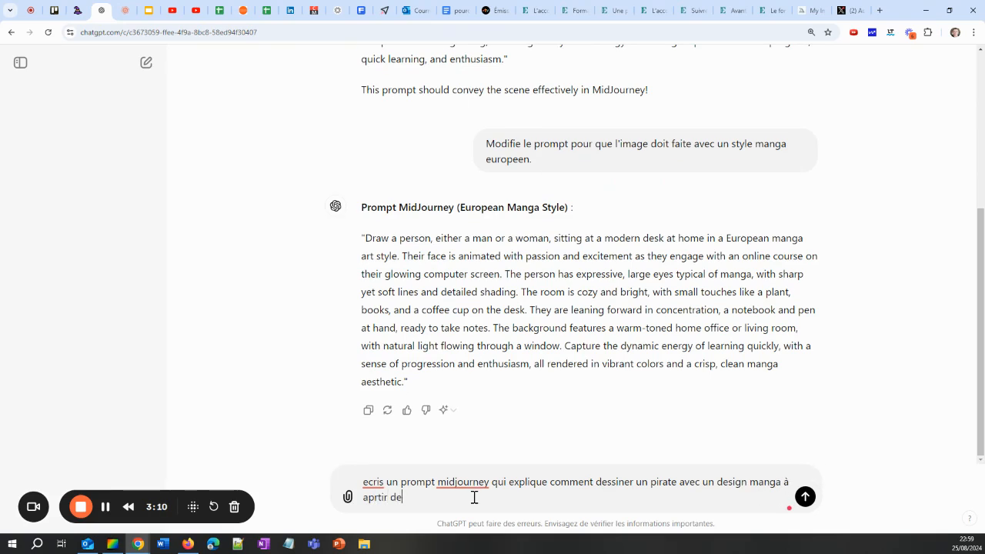
# Complete the message with "à partir de l'image. Le texte est en anglais. Ecris dans le drapeau pirate "Growth hacking"" and send it.
pyautogui.press('BackSpace')
pyautogui.press('BackSpace')
pyautogui.press('BackSpace')
pyautogui.write("partir de l'iumage.")
pyautogui.press('BackSpace')
pyautogui.write('mage. Le texte est en anglais.')
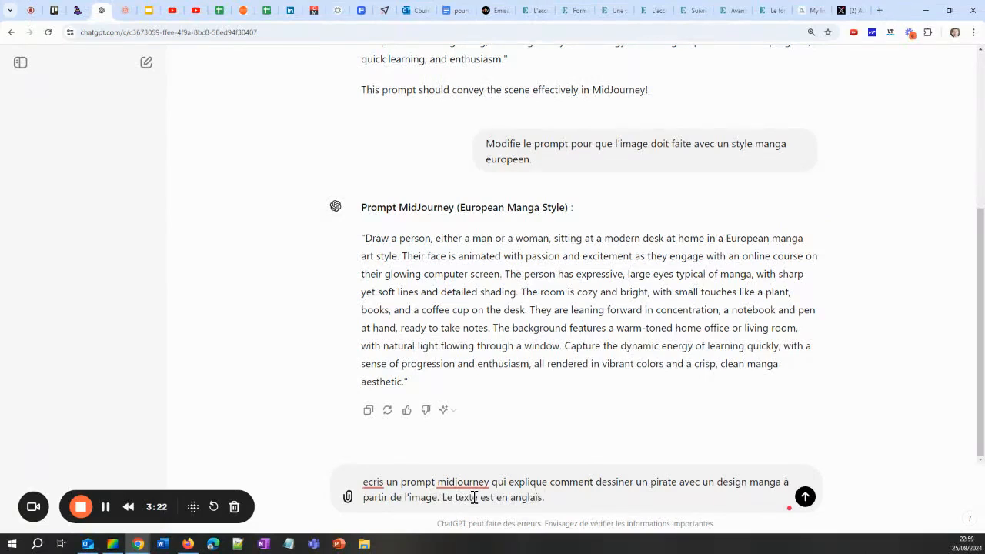
pyautogui.write(' Ecris dans le drapeau pirate “Growth hack')
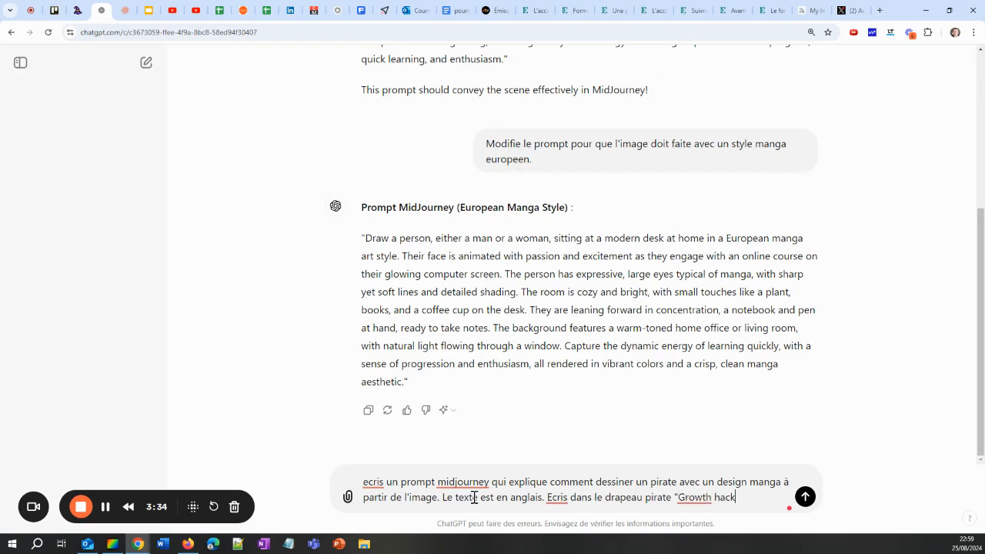
pyautogui.press('Return')
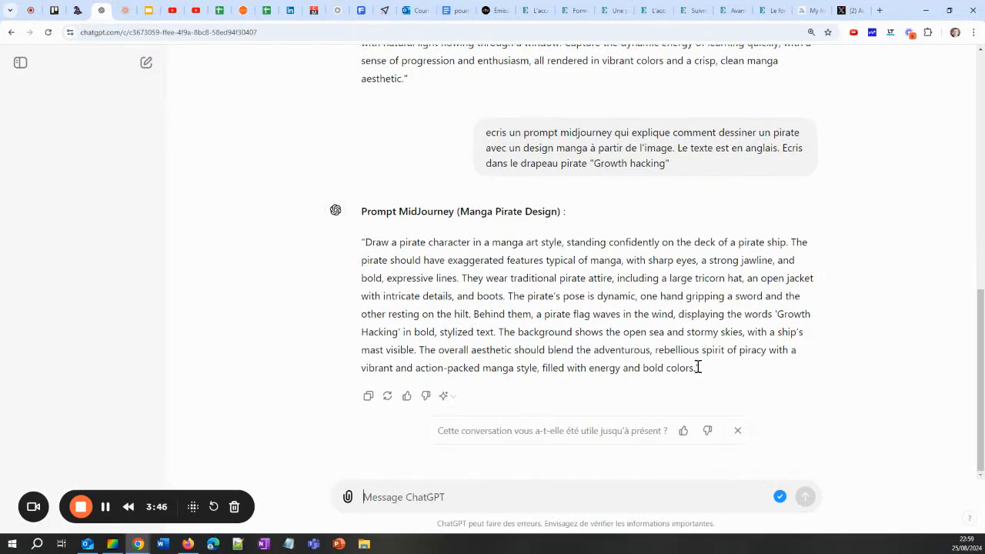
# Copy the manga pirate prompt from ChatGPT into Midjourney's prompt field and attach the uploaded portrait photo to it.
pyautogui.moveTo(697, 368)
pyautogui.mouseDown()
pyautogui.moveTo(389, 260)
pyautogui.moveTo(369, 244)
pyautogui.mouseUp()
pyautogui.hotkey('ctrl', 'c')
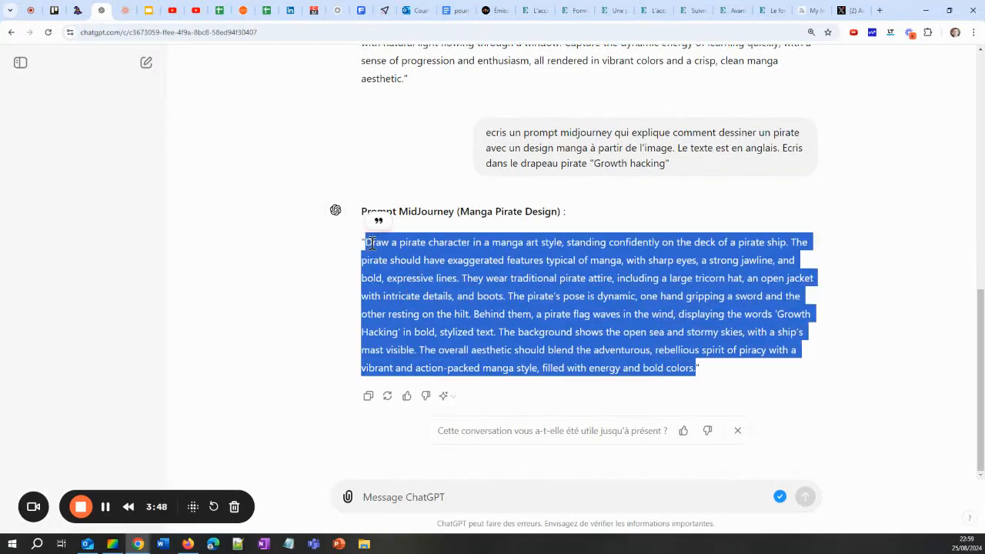
pyautogui.click(806, 10)
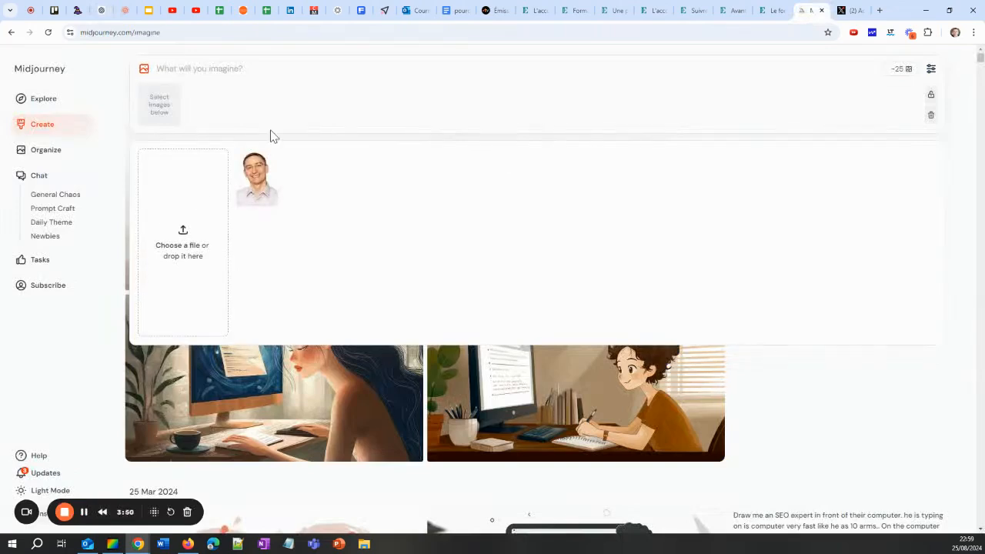
pyautogui.click(789, 403)
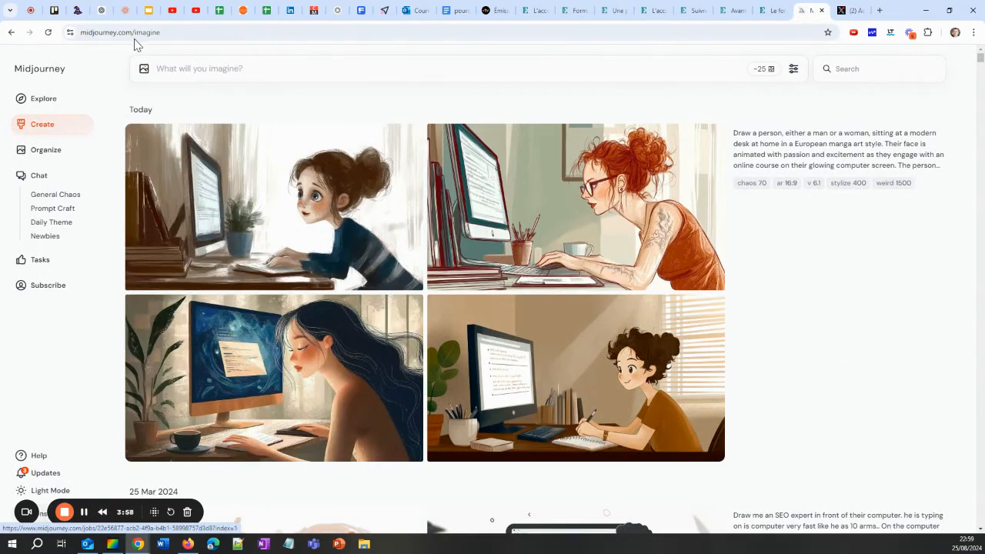
pyautogui.click(145, 73)
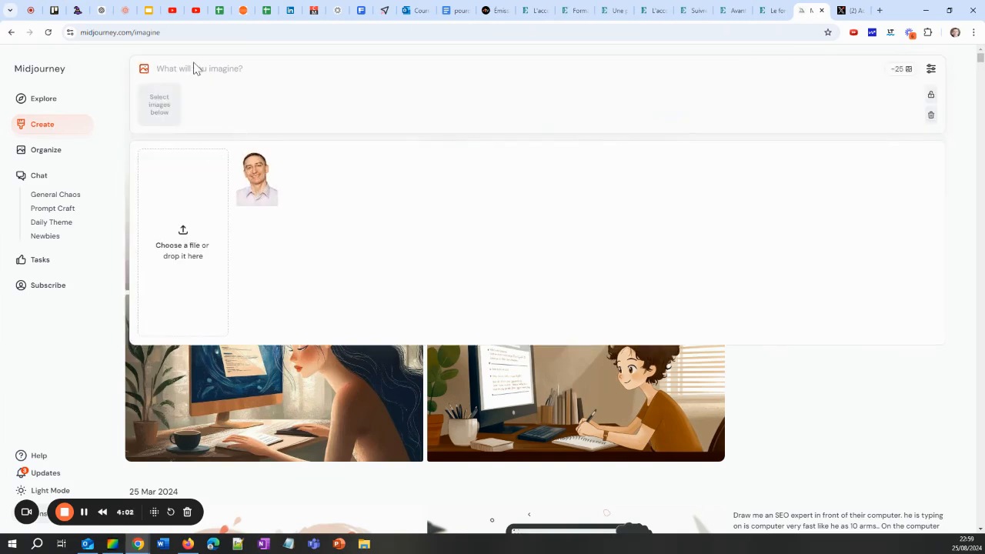
pyautogui.hotkey('ctrl', 'v')
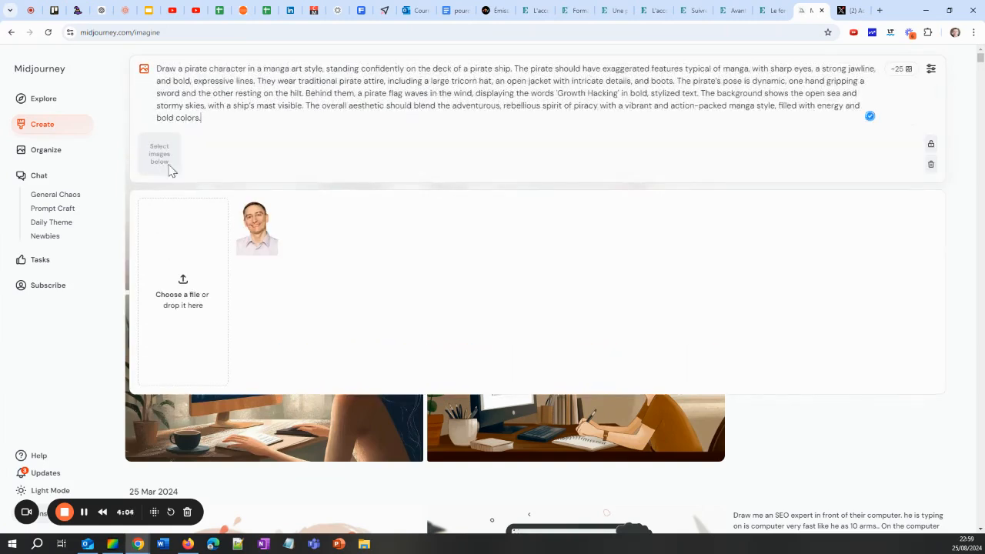
pyautogui.click(256, 223)
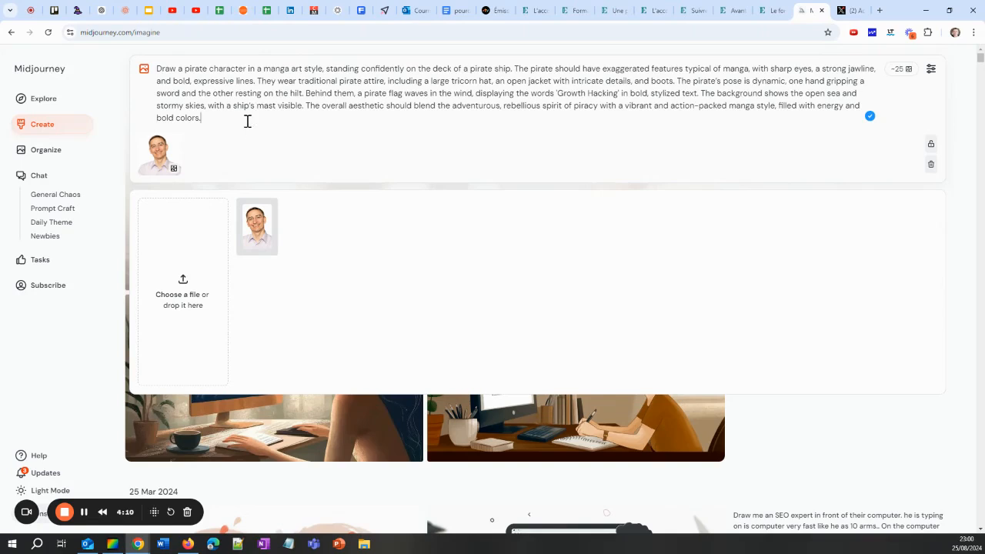
# Submit the manga pirate prompt and view the earlier image of the long-haired woman at her computer in full size.
pyautogui.press('Return')
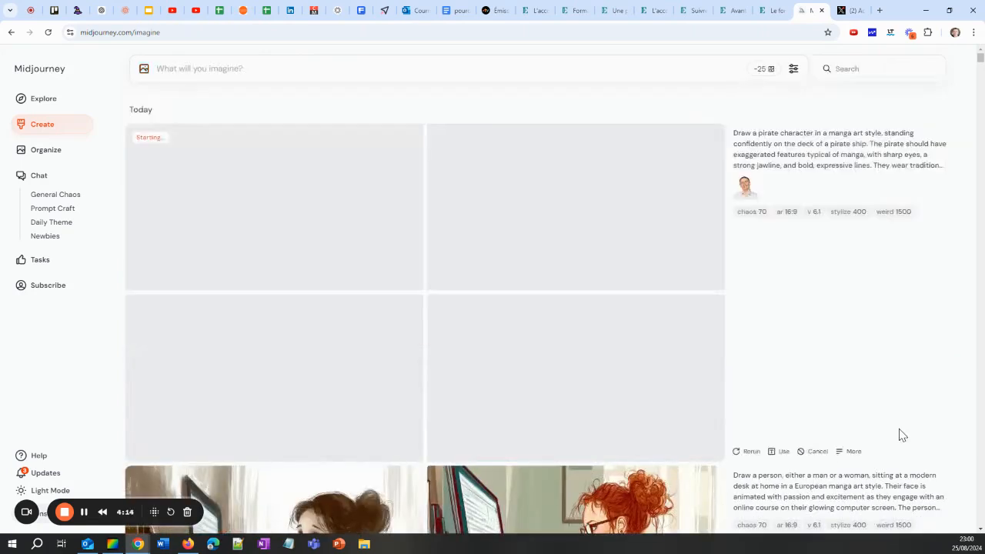
pyautogui.scroll(-3, 877, 338)
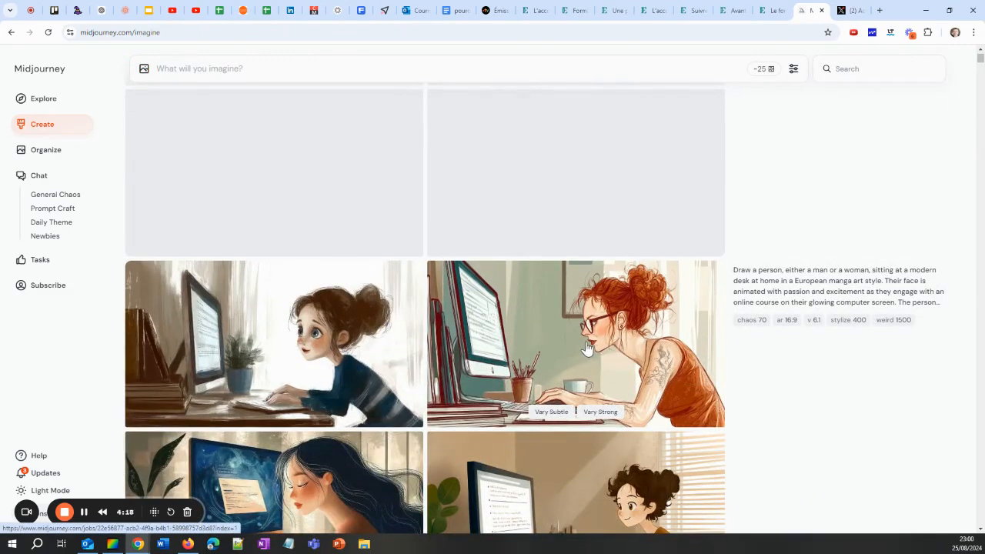
pyautogui.scroll(-2, 598, 308)
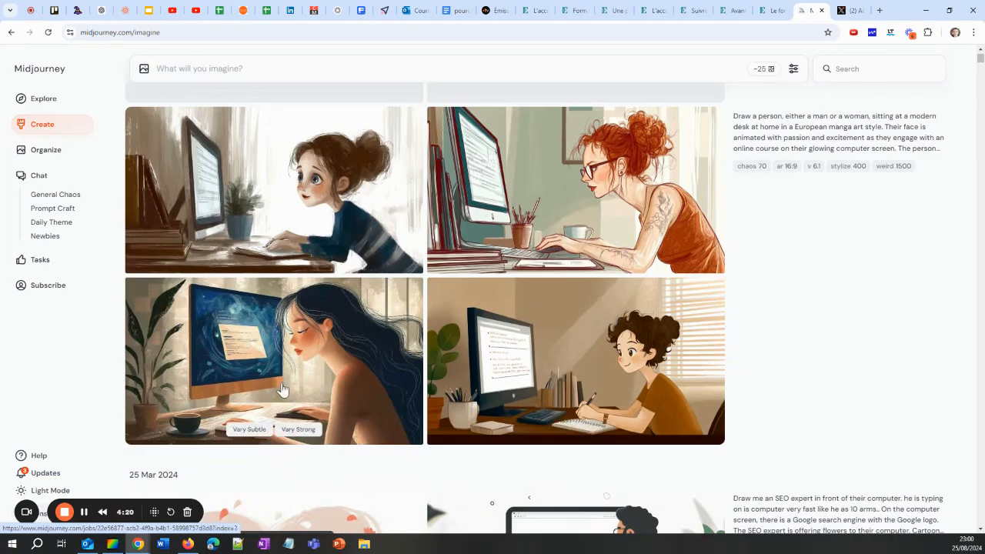
pyautogui.click(285, 338)
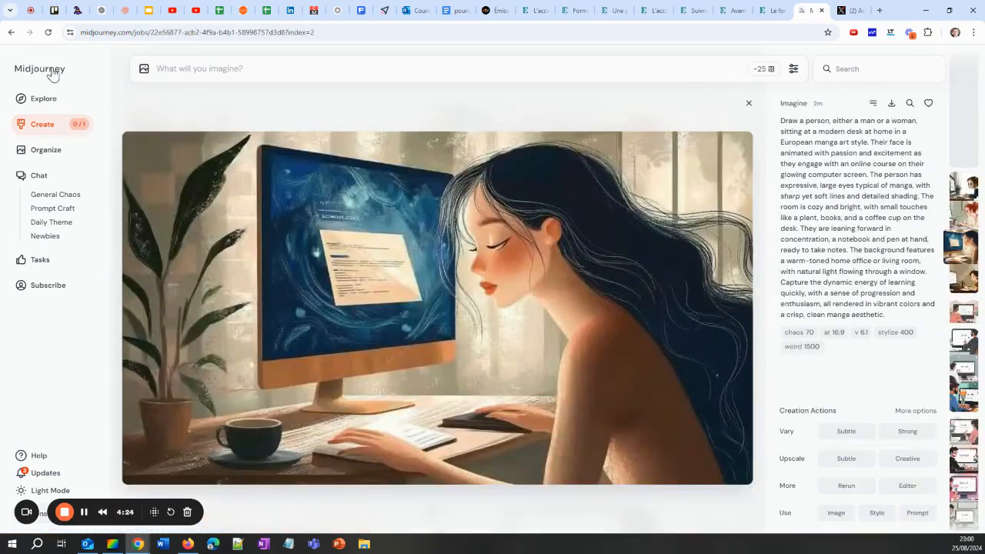
pyautogui.click(10, 32)
# Look through the earlier image batches in the creations feed and compare them with the newly generated pirate images.
pyautogui.scroll(3, 361, 215)
pyautogui.scroll(-15, 415, 261)
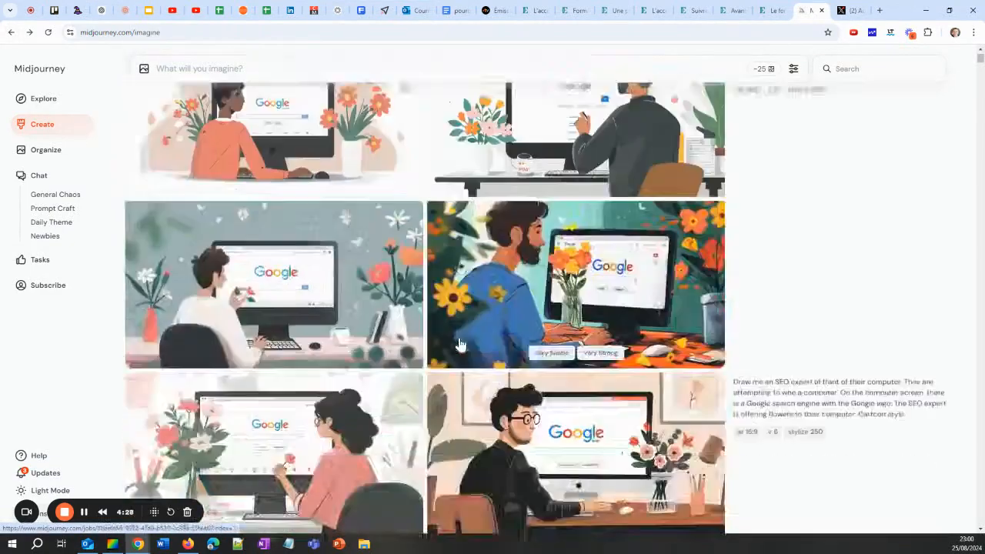
pyautogui.scroll(-10, 460, 344)
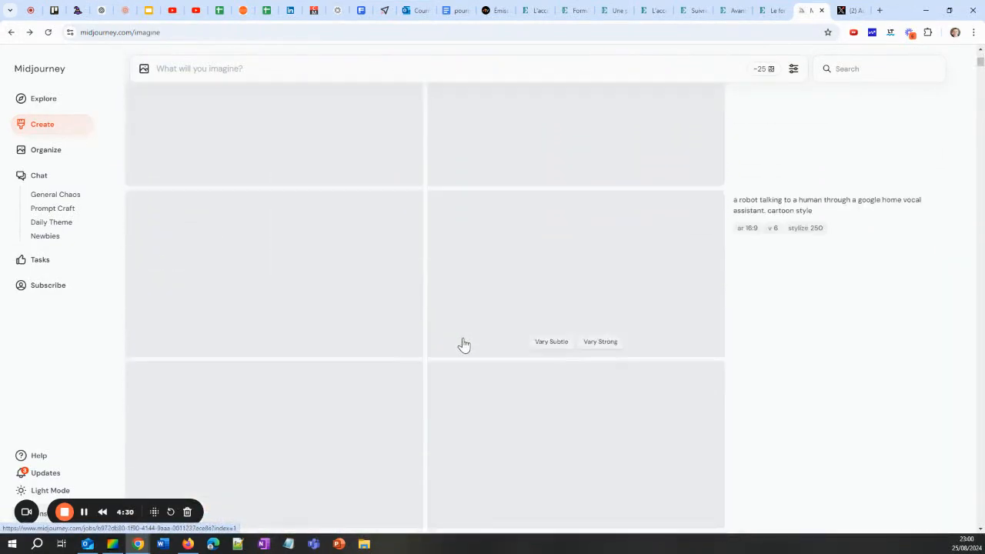
pyautogui.scroll(10, 464, 345)
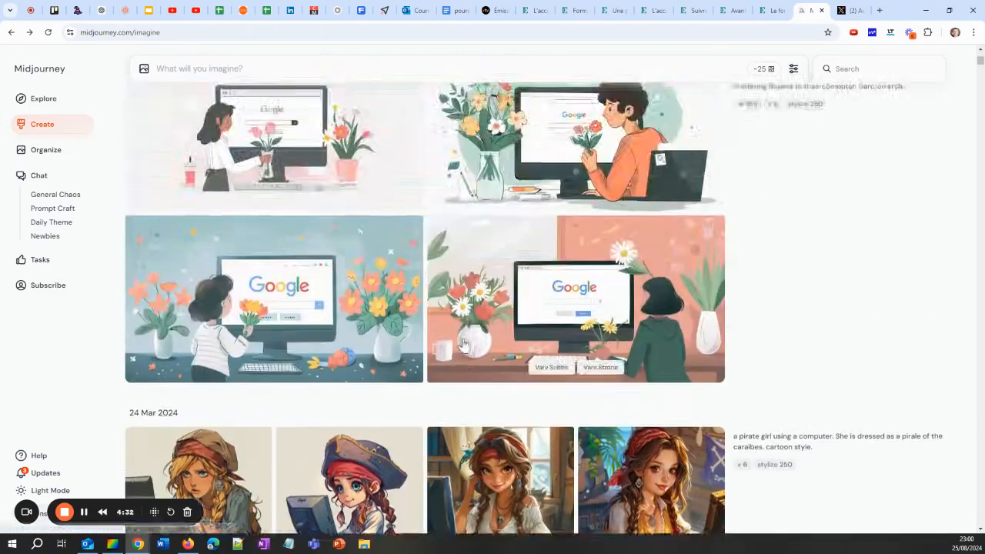
pyautogui.scroll(15, 464, 345)
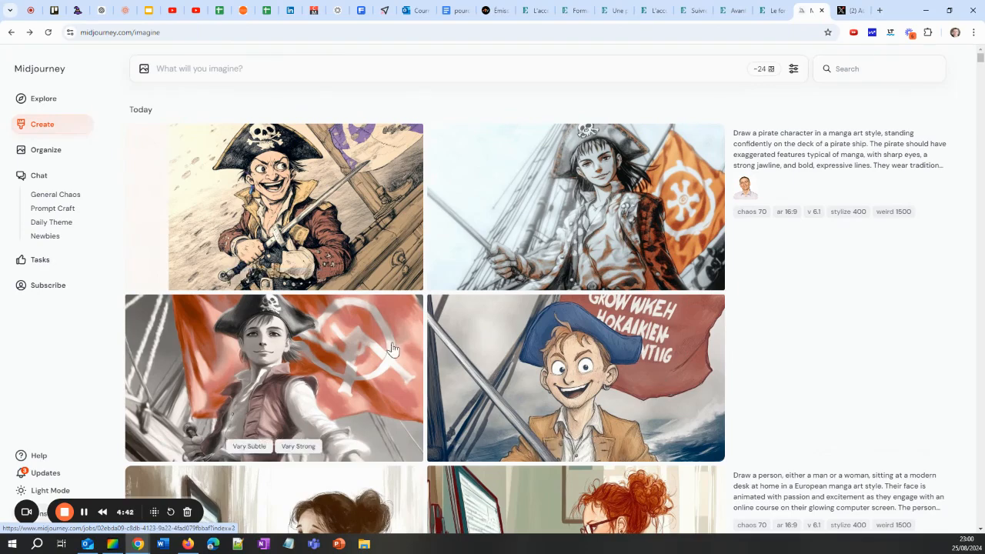
pyautogui.scroll(-3, 362, 355)
pyautogui.scroll(-1, 256, 336)
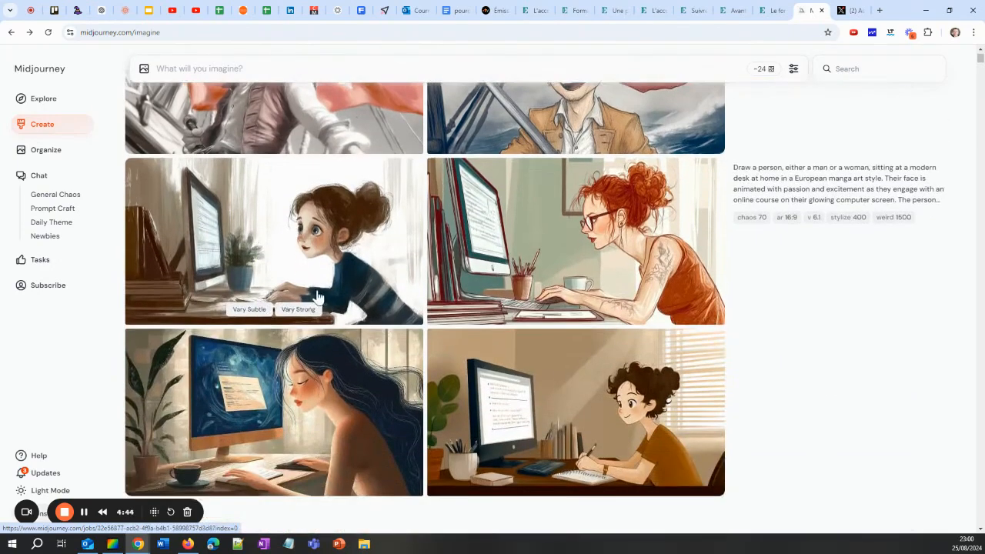
pyautogui.scroll(2, 484, 254)
pyautogui.scroll(1, 247, 273)
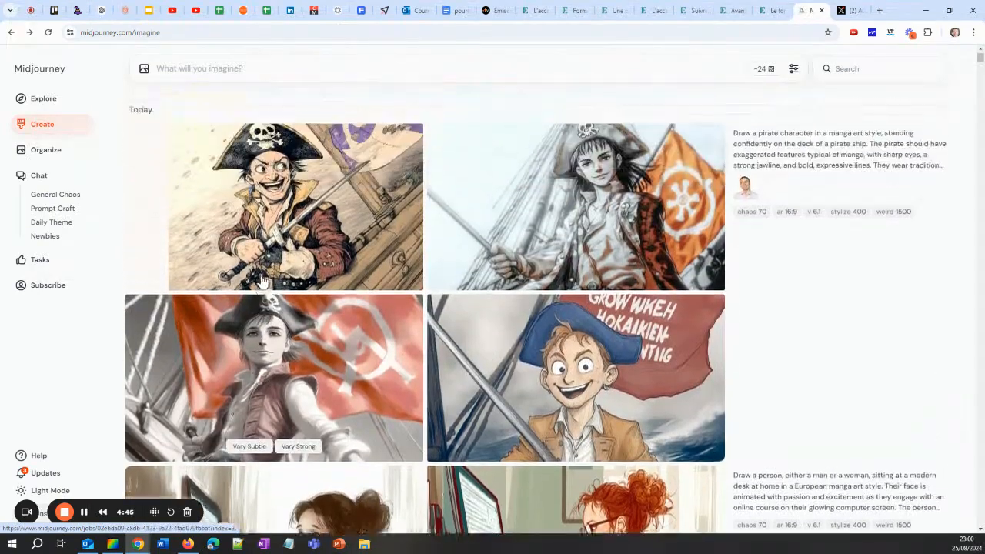
# Compare the first two generated pirate images at full size and look at their variation options.
pyautogui.click(281, 201)
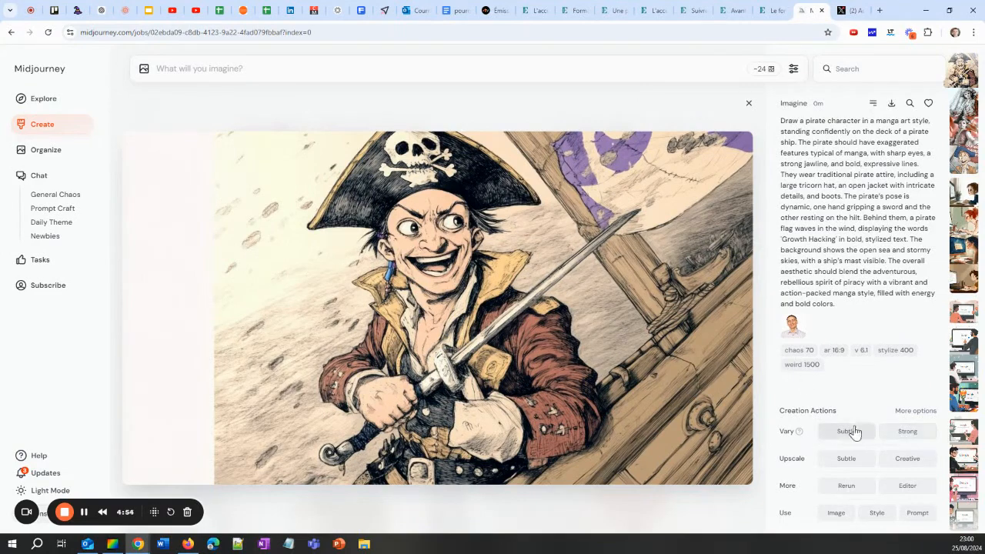
pyautogui.press('Right')
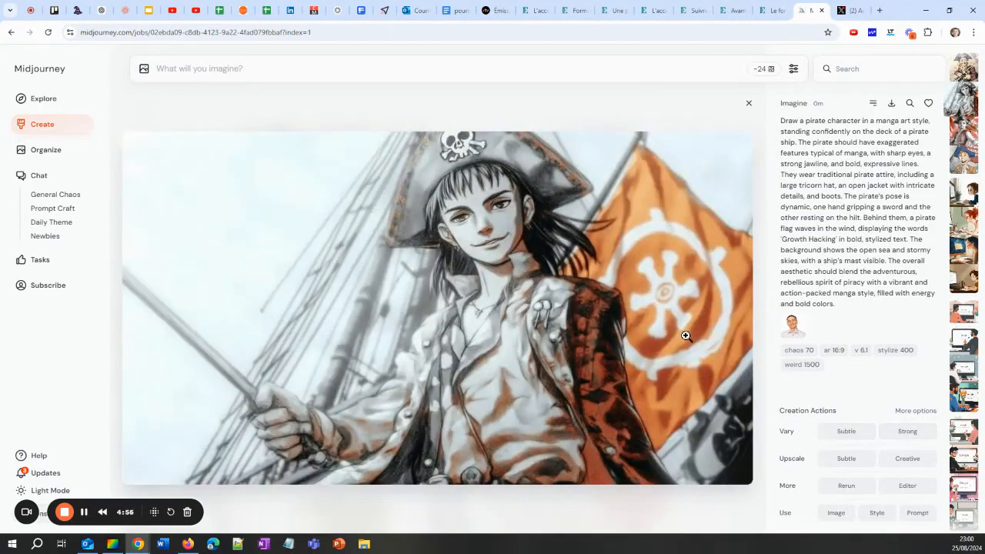
pyautogui.press('Left')
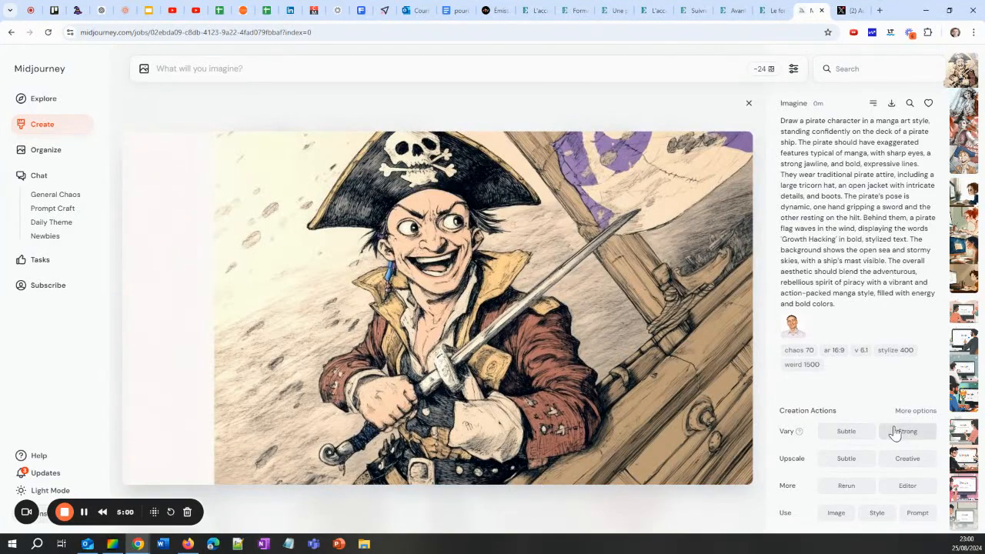
pyautogui.moveTo(798, 433)
pyautogui.scroll(-2, 930, 490)
pyautogui.scroll(1, 848, 486)
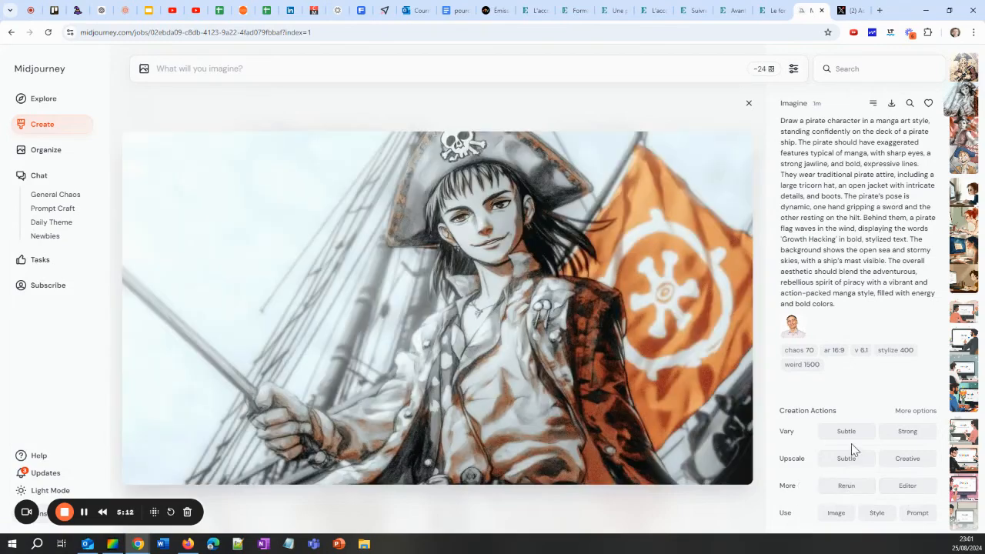
# In the Editor, extend the second pirate image's canvas to the right and upward, scale the image down slightly and enlarge the erase brush.
pyautogui.click(907, 485)
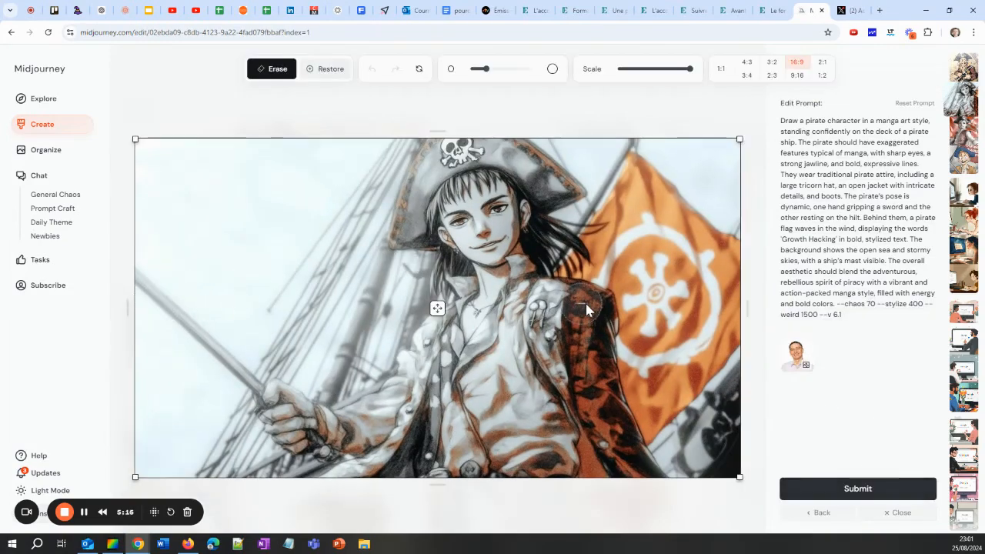
pyautogui.moveTo(747, 309); pyautogui.dragTo(797, 306)
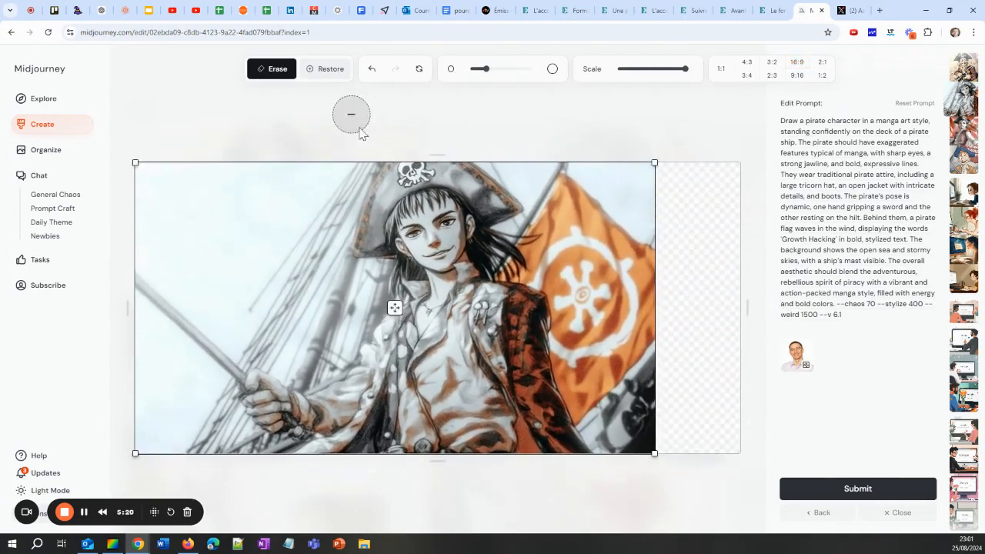
pyautogui.moveTo(437, 153); pyautogui.dragTo(440, 104)
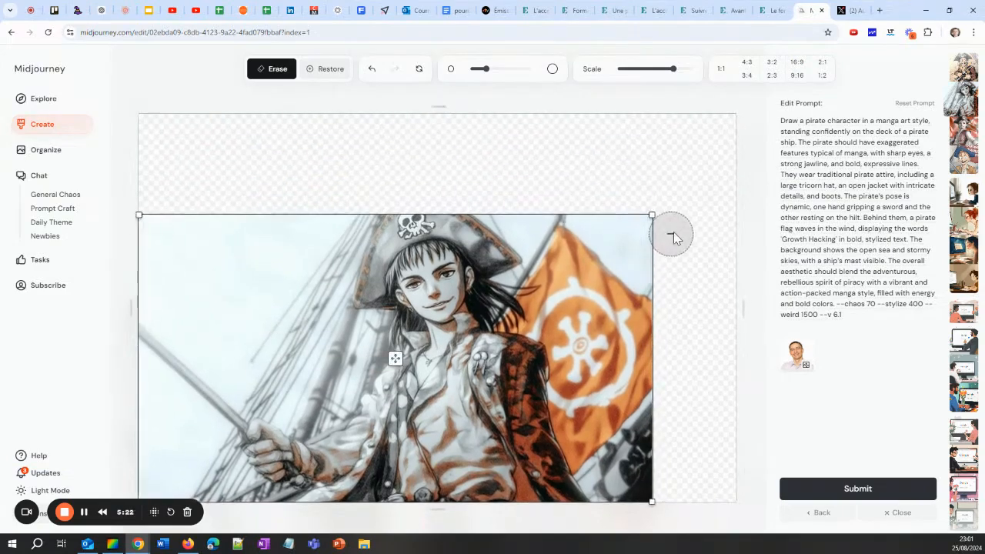
pyautogui.moveTo(654, 214); pyautogui.dragTo(590, 220)
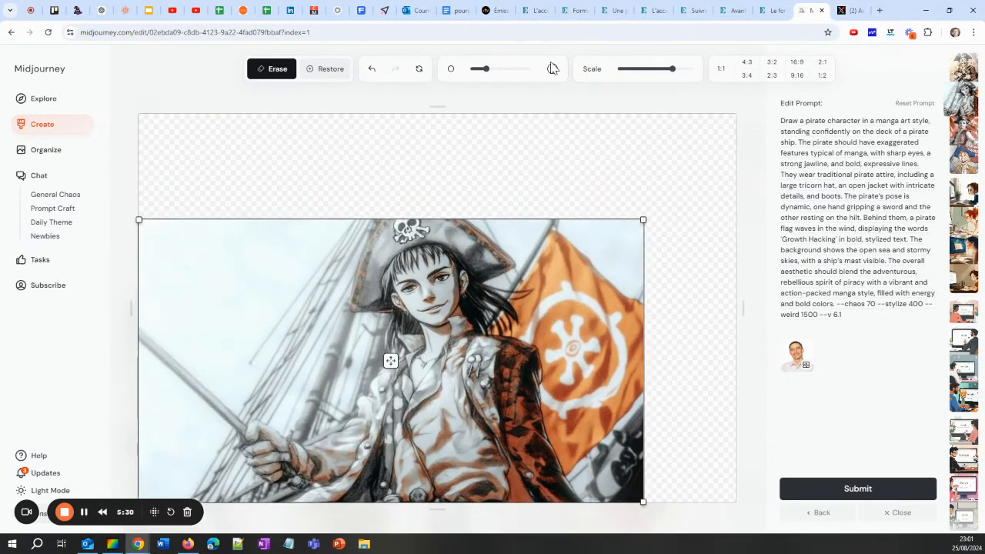
pyautogui.moveTo(487, 69); pyautogui.dragTo(505, 69)
# Add the text 'in the flag there is written "Growth hacking"' to the edit prompt, just before the --chaos parameter.
pyautogui.click(851, 317)
pyautogui.write('in the ')
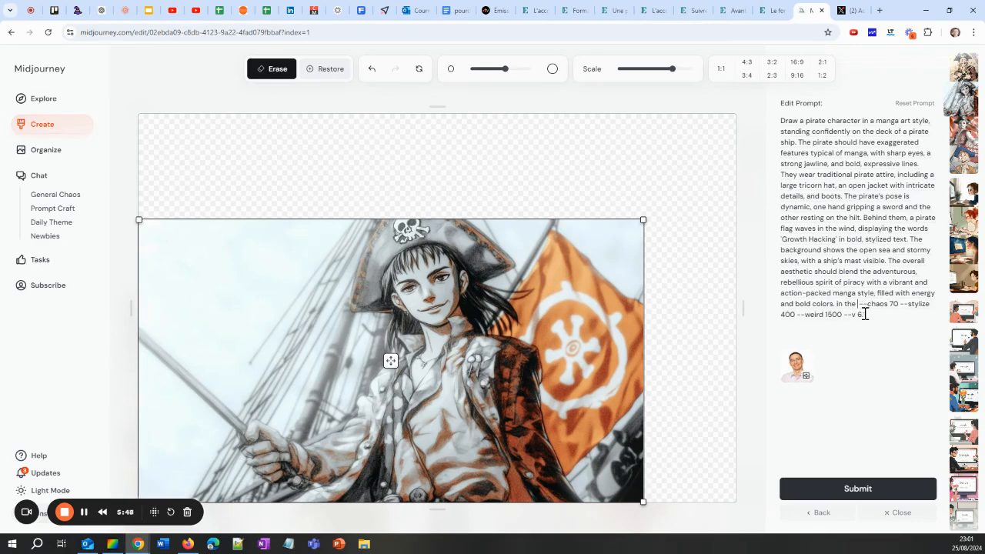
pyautogui.write('flag tgeure')
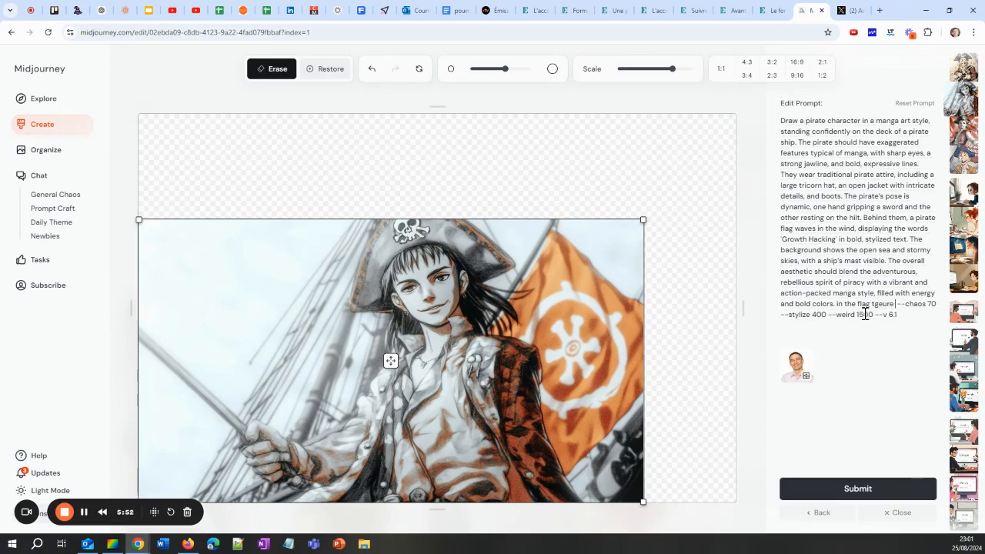
pyautogui.press('BackSpace')
pyautogui.press('BackSpace')
pyautogui.press('BackSpace')
pyautogui.write('ere is writt')
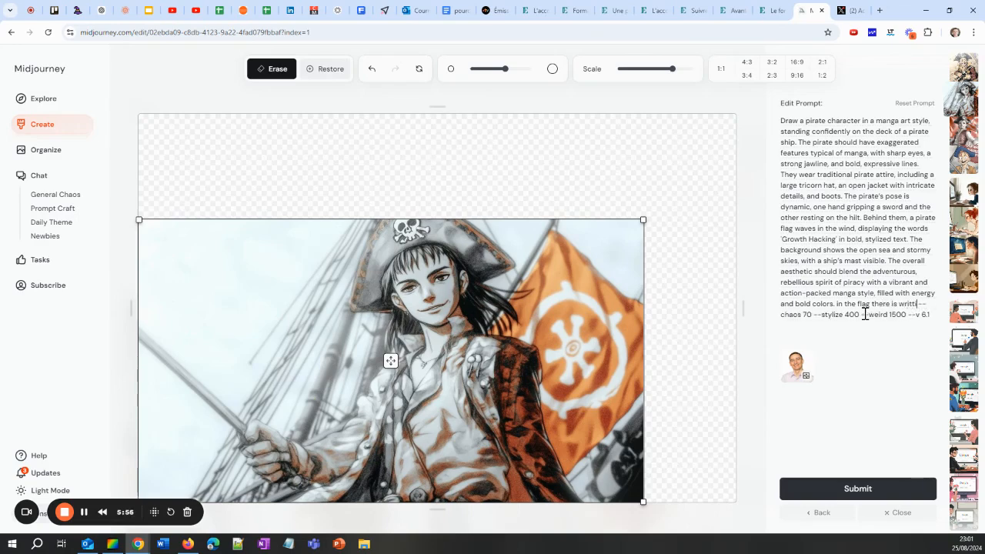
pyautogui.write('en')
pyautogui.write(' "GRowth')
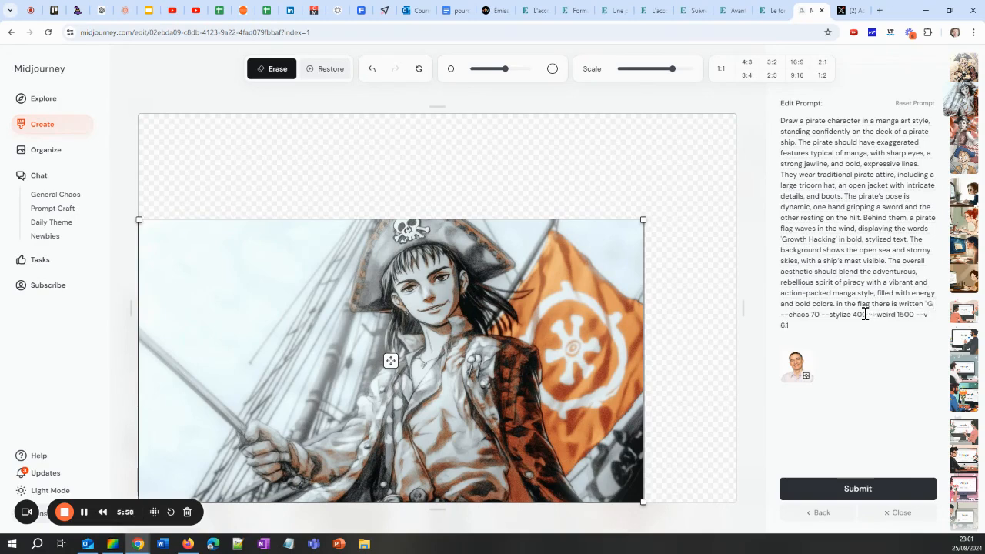
pyautogui.write(' hacking"')
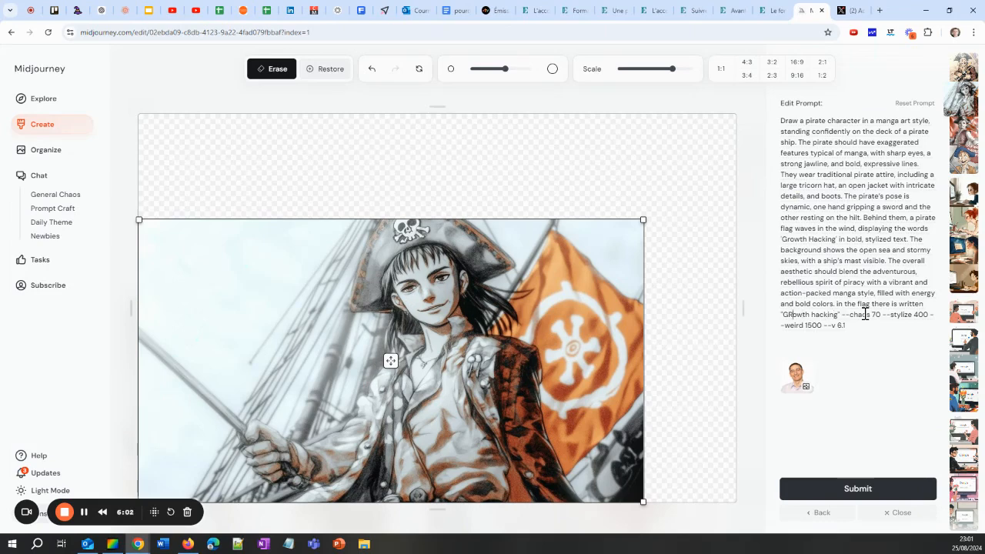
pyautogui.press('Delete')
pyautogui.write('r')
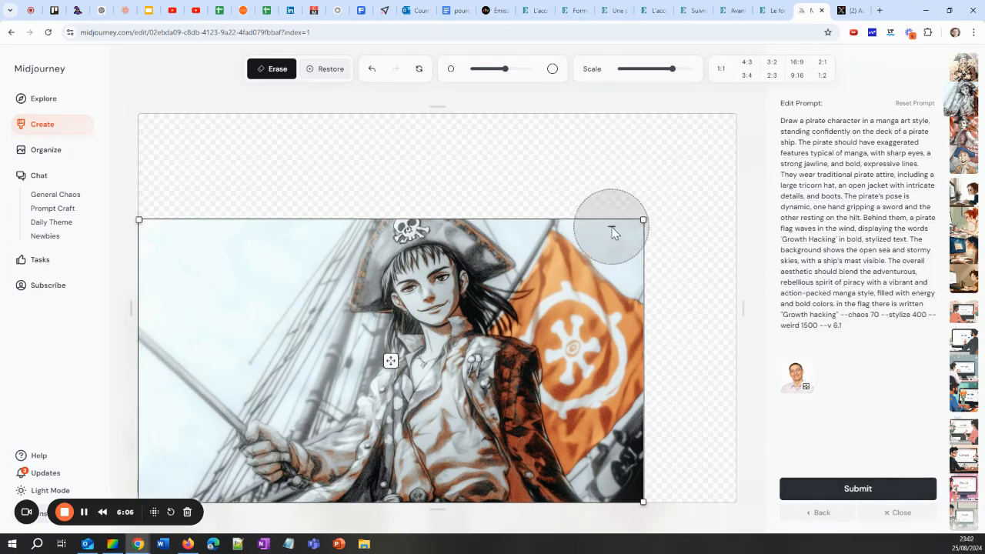
# Shrink the pirate image further within the canvas, change "the flag" to "the big flag" in the added sentence, and submit the edit.
pyautogui.moveTo(643, 217); pyautogui.dragTo(610, 238)
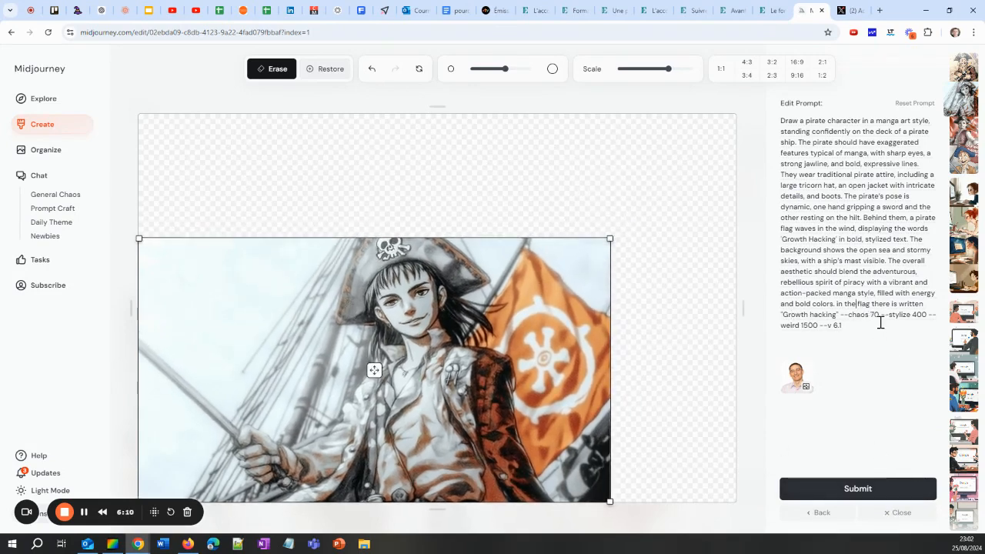
pyautogui.write('big')
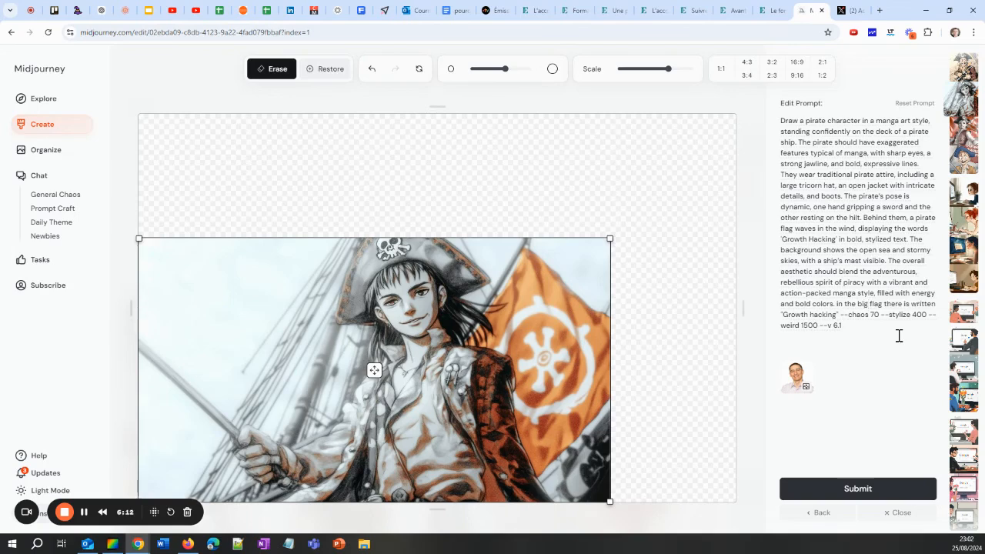
pyautogui.click(857, 489)
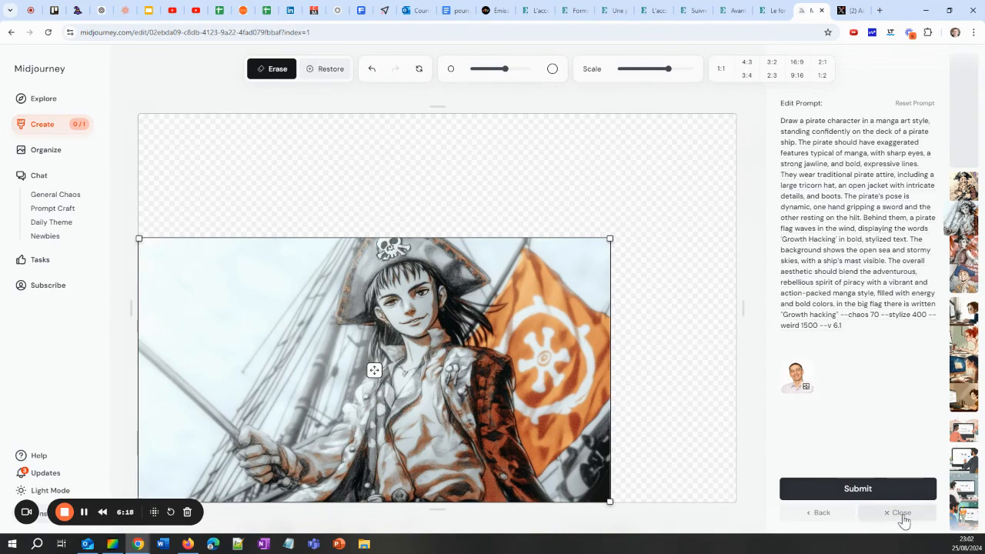
# Leave the Editor and review the four edited pirate images in the creations feed.
pyautogui.click(835, 517)
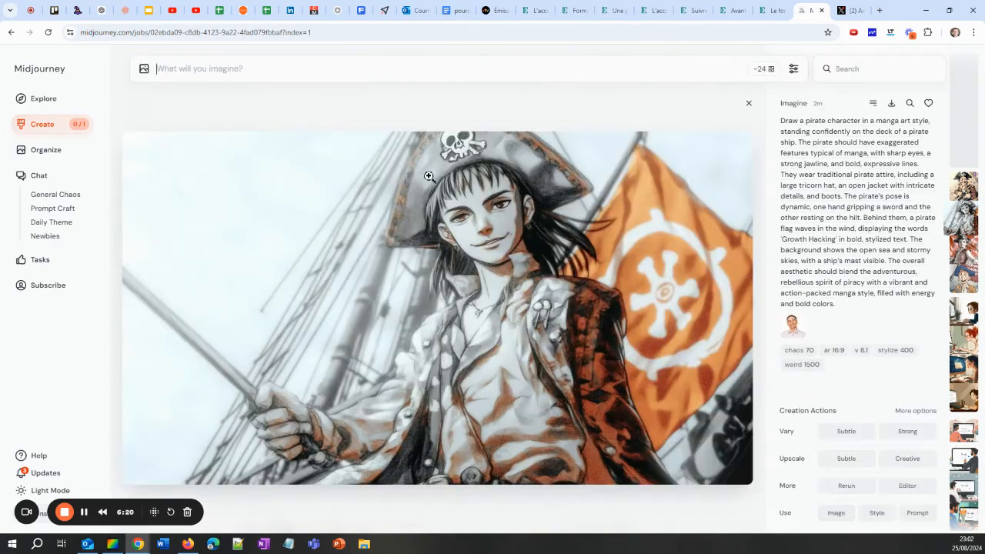
pyautogui.click(43, 125)
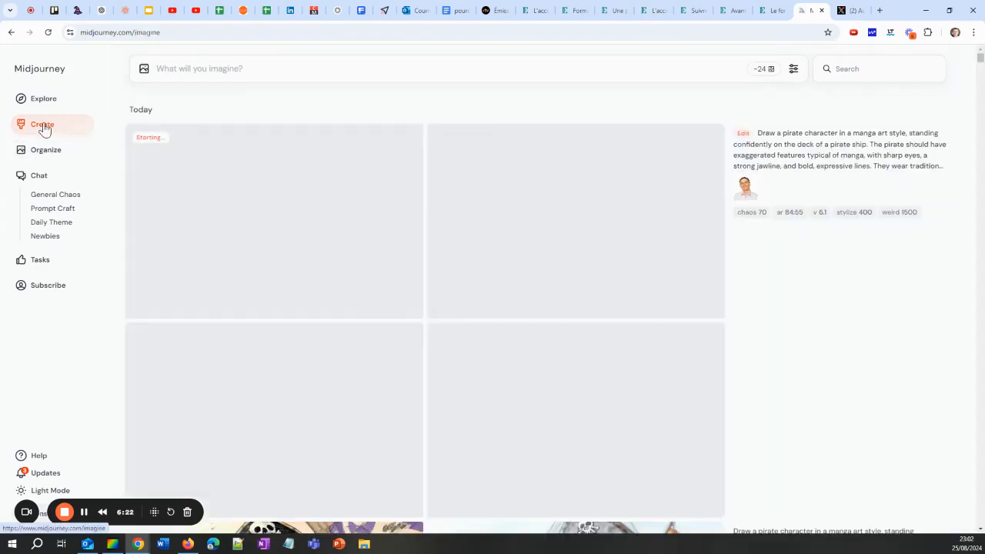
pyautogui.scroll(-5, 527, 215)
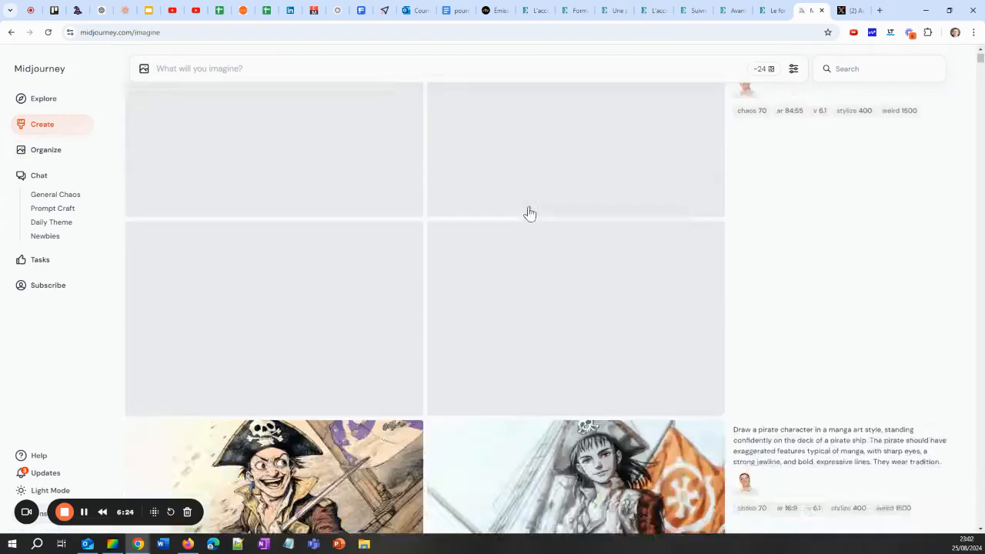
pyautogui.scroll(5, 528, 223)
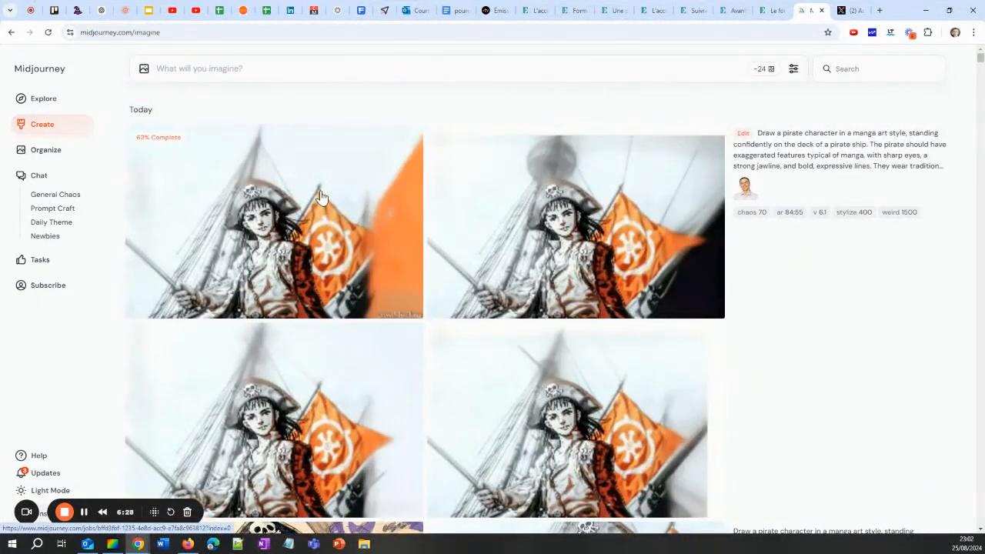
pyautogui.scroll(-3, 538, 247)
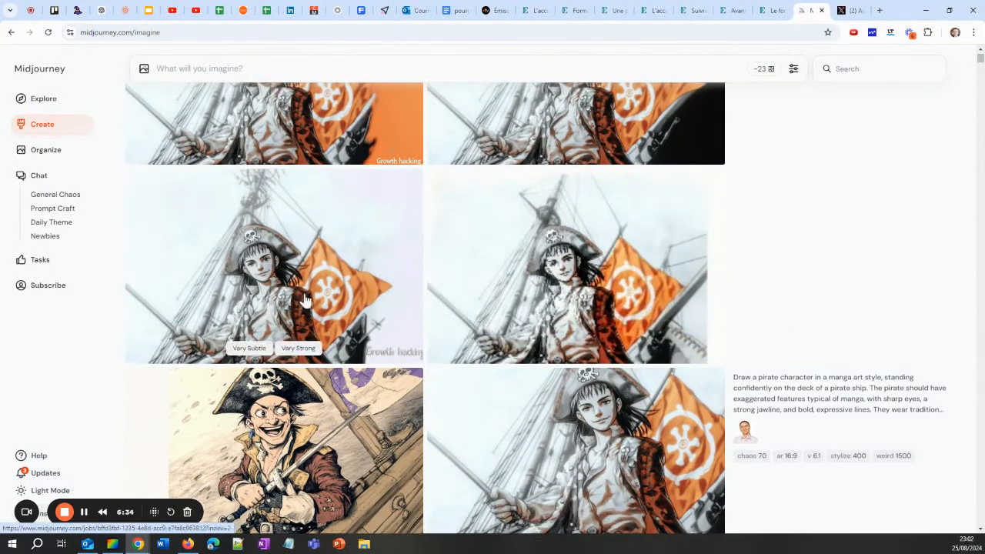
pyautogui.scroll(2, 370, 233)
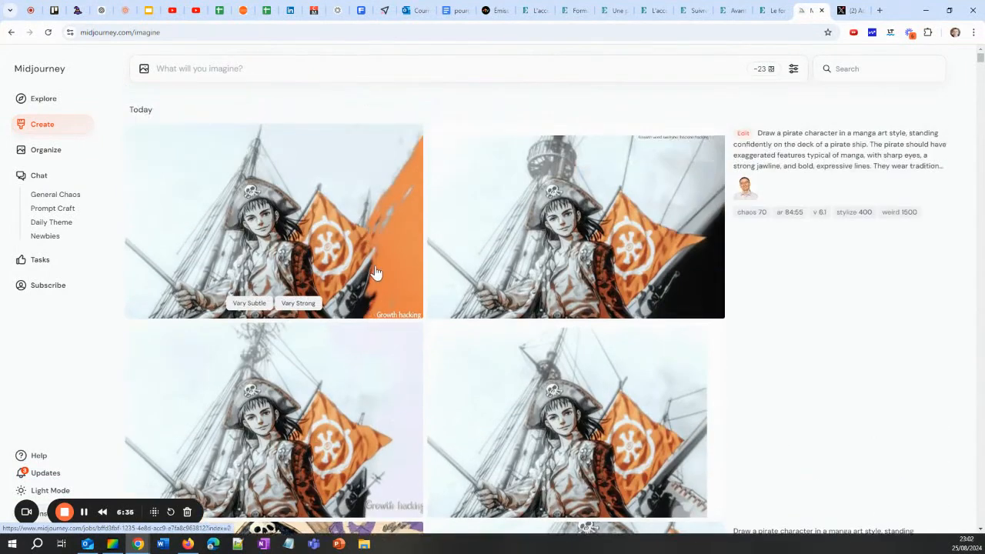
# Inspect the first edited pirate image at full size and return to the creations feed.
pyautogui.click(375, 273)
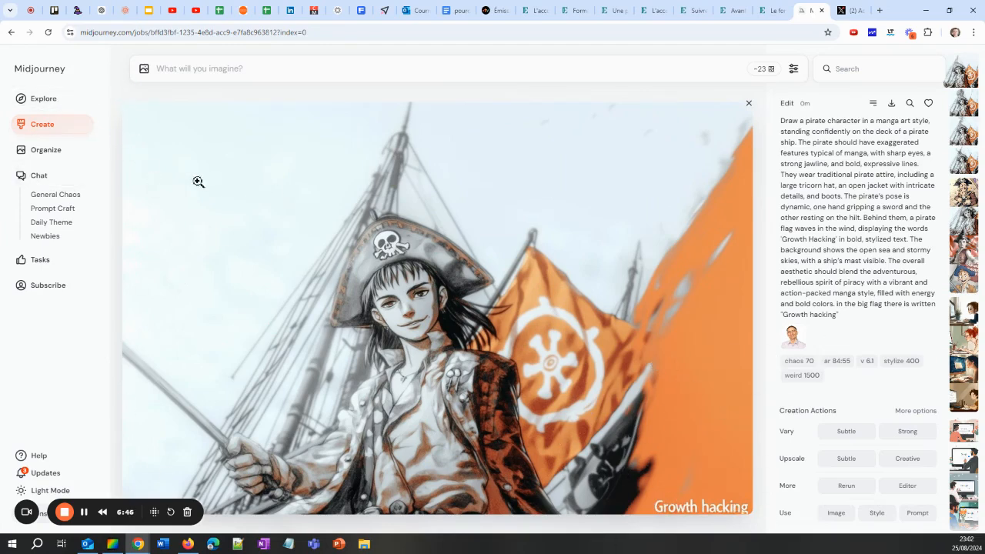
pyautogui.click(44, 126)
pyautogui.scroll(-2, 397, 323)
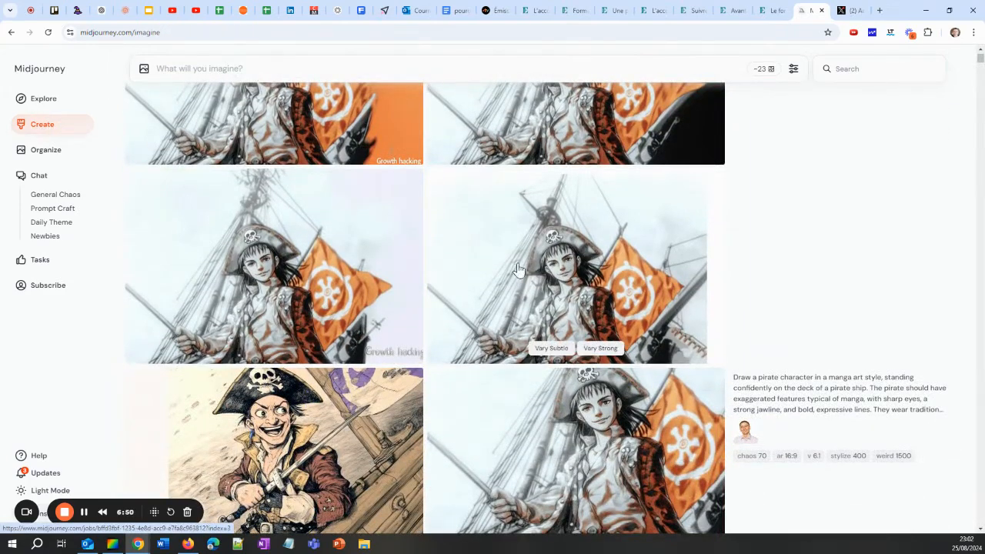
# Check the remaining free trial images and generate a strong variation of the red-haired woman working at her desk.
pyautogui.scroll(2, 567, 323)
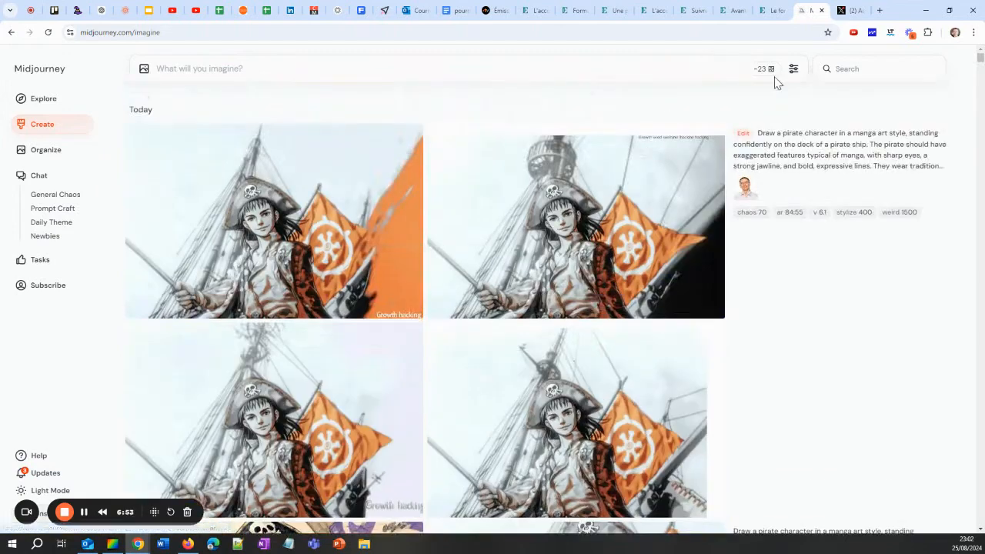
pyautogui.moveTo(759, 69)
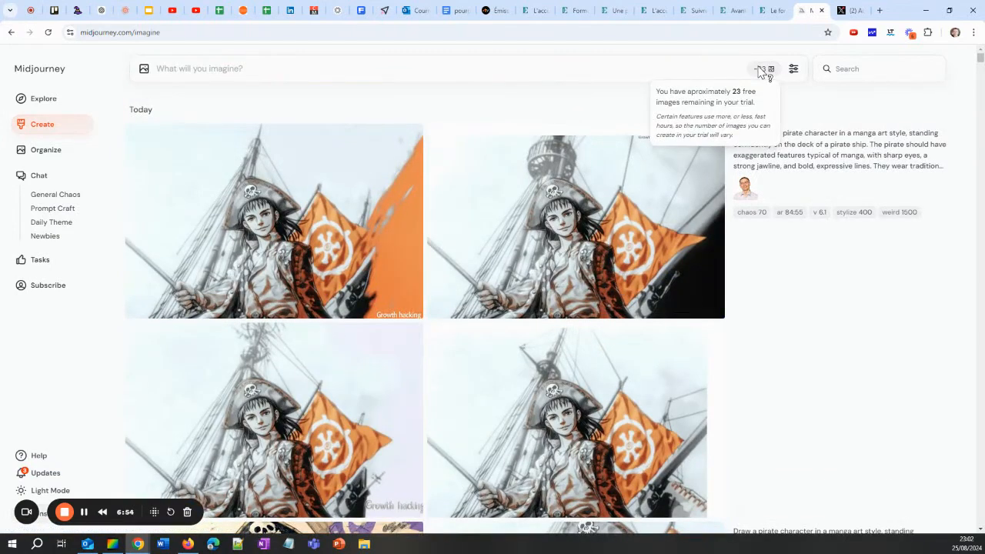
pyautogui.scroll(-10, 557, 276)
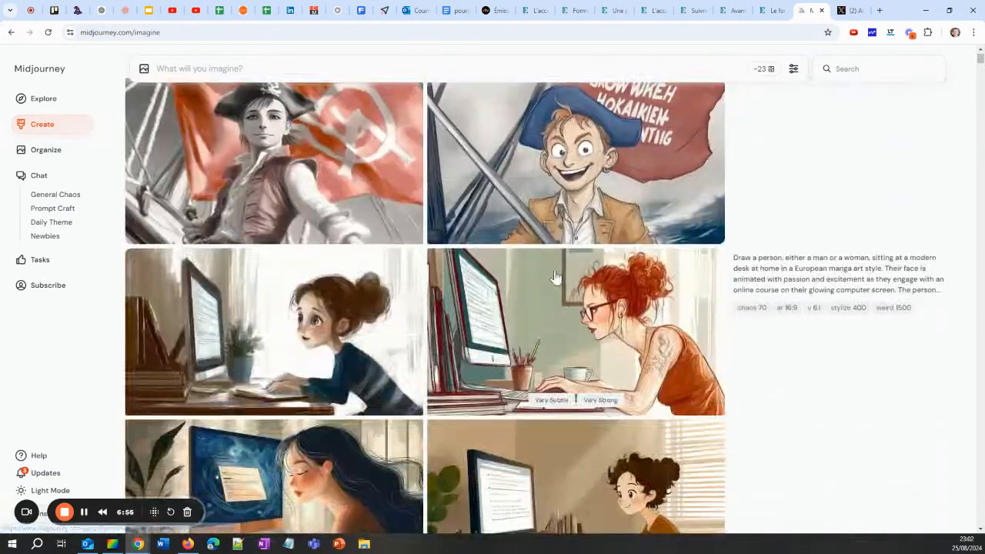
pyautogui.scroll(-1, 558, 280)
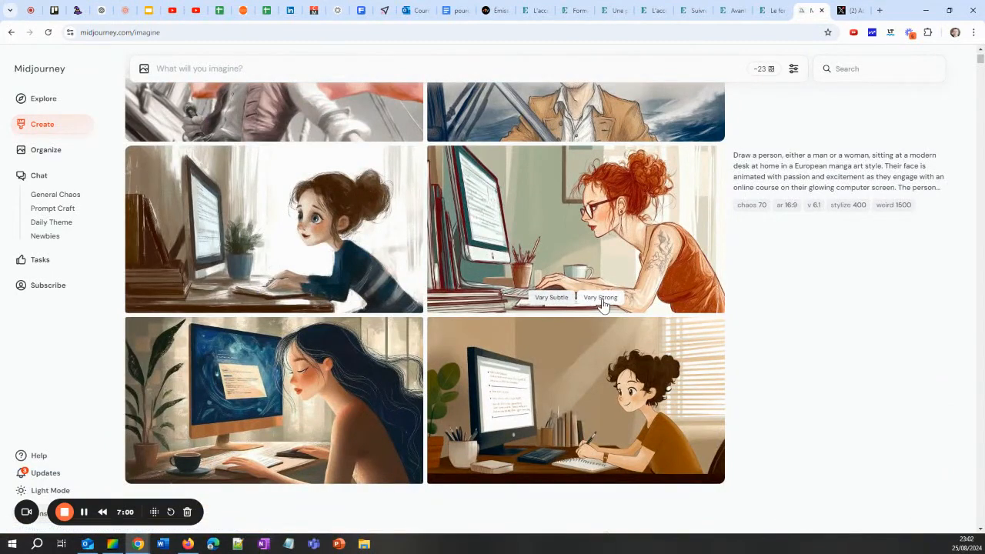
pyautogui.scroll(3, 424, 187)
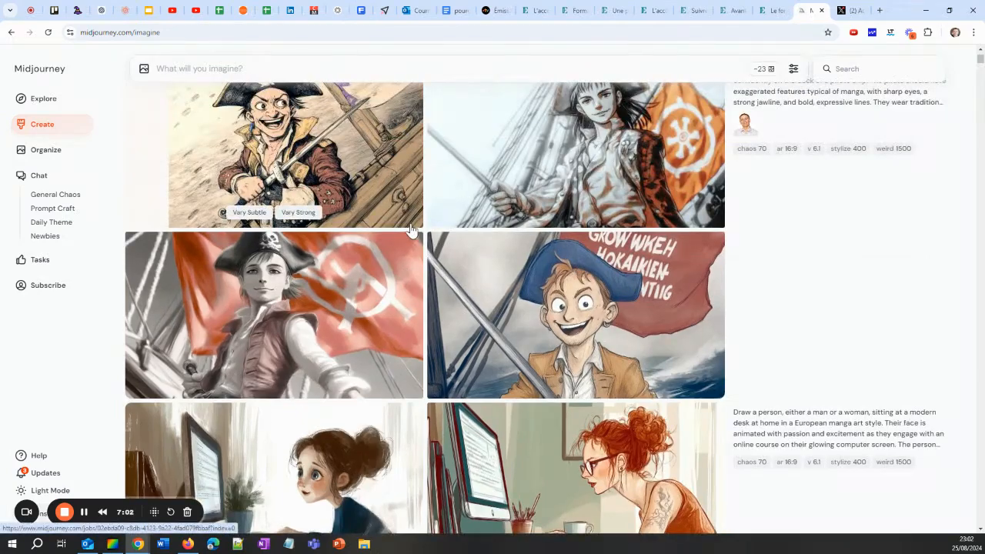
pyautogui.scroll(1, 412, 229)
pyautogui.scroll(8, 411, 229)
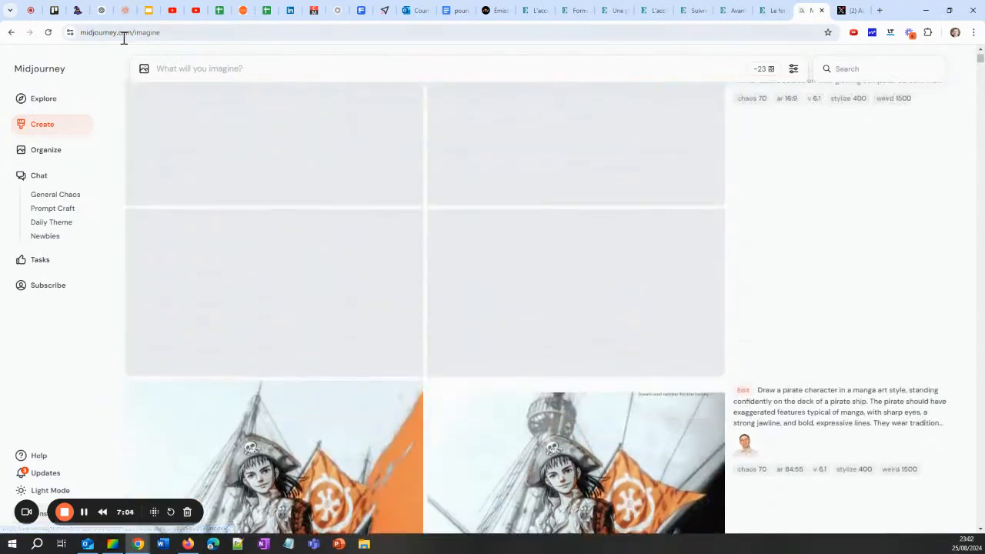
# Attach the uploaded portrait as the reference image, submit the prompt "draw this man in manga style", and close the image picker.
pyautogui.click(143, 70)
pyautogui.click(260, 181)
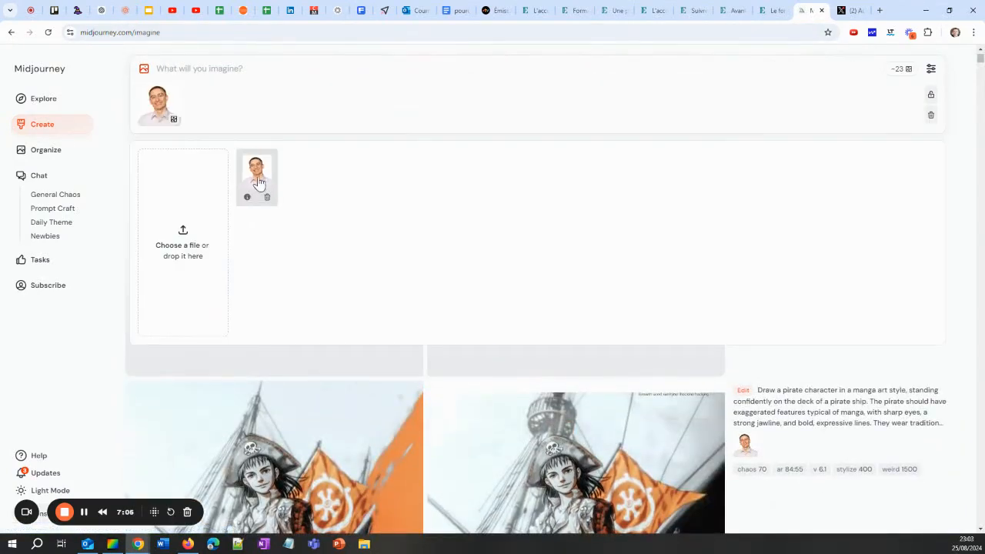
pyautogui.click(190, 75)
pyautogui.write('th')
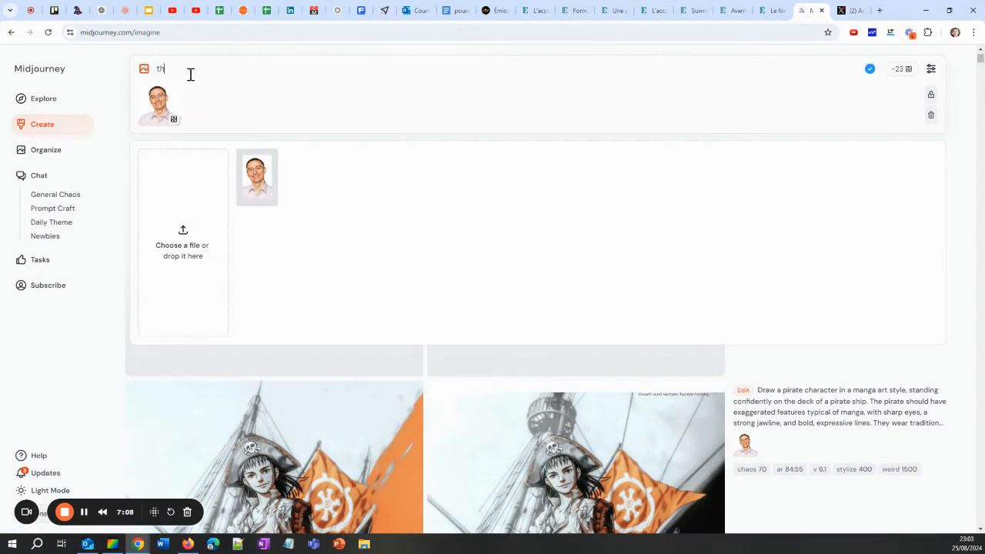
pyautogui.press('BackSpace')
pyautogui.press('BackSpace')
pyautogui.write('de')
pyautogui.write('draw th')
pyautogui.write('is man in m')
pyautogui.write('anga style')
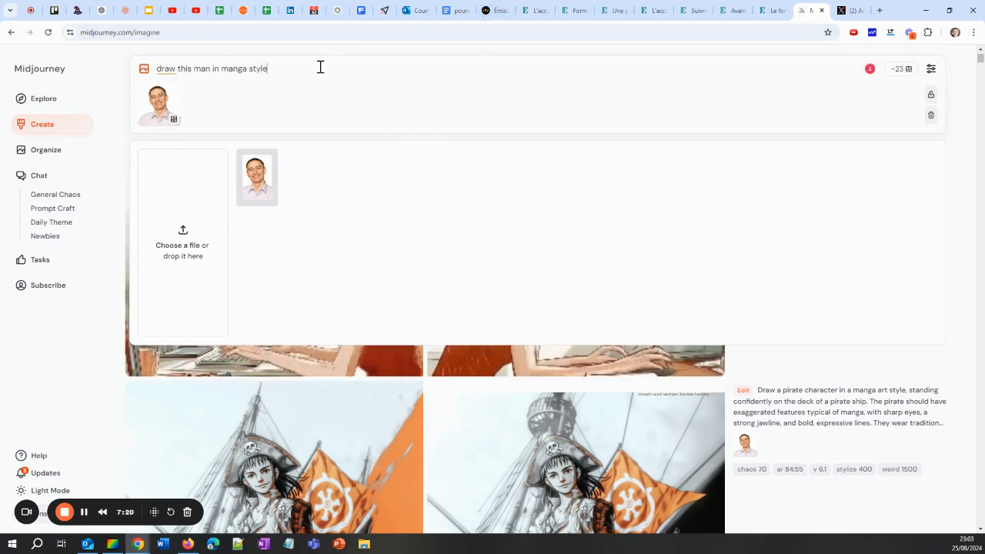
pyautogui.press('Return')
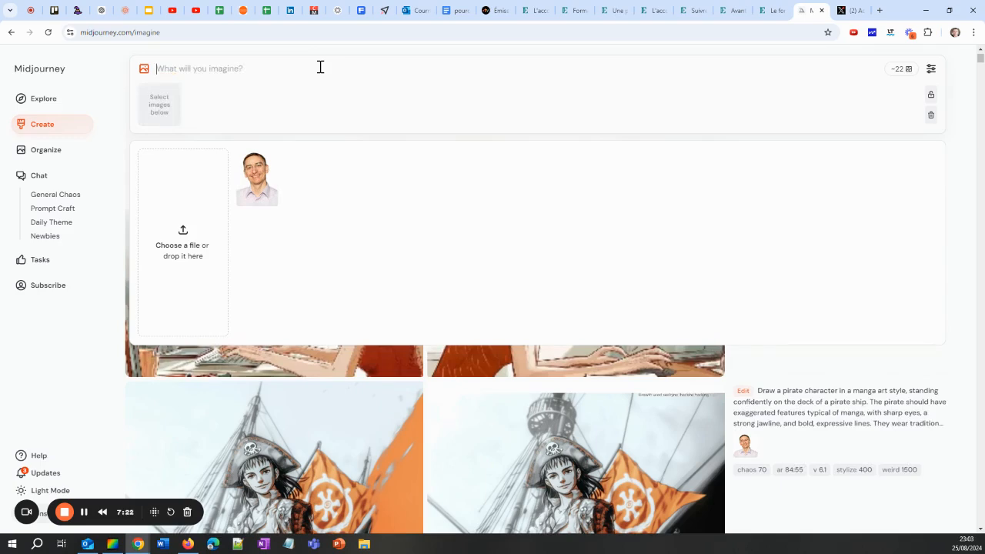
pyautogui.click(962, 218)
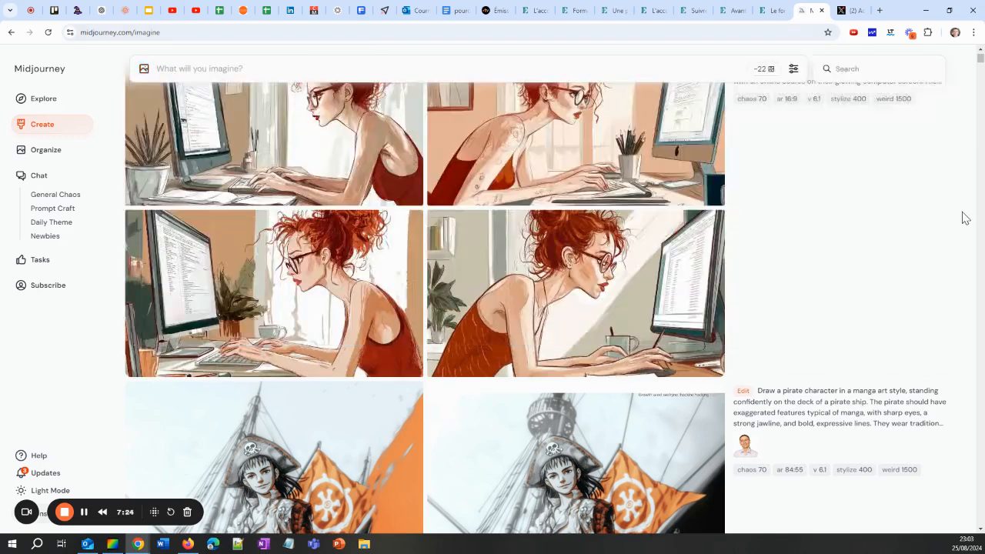
# Review the creations feed, comparing the red-haired woman variations with the original and examining the new manga portraits.
pyautogui.scroll(6, 534, 326)
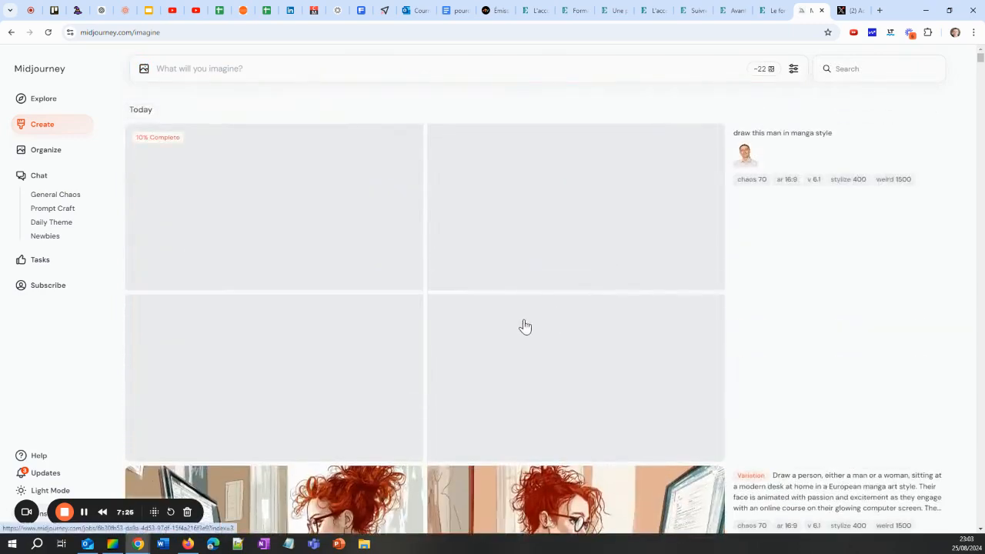
pyautogui.scroll(-3, 521, 310)
pyautogui.scroll(3, 521, 310)
pyautogui.scroll(-10, 520, 310)
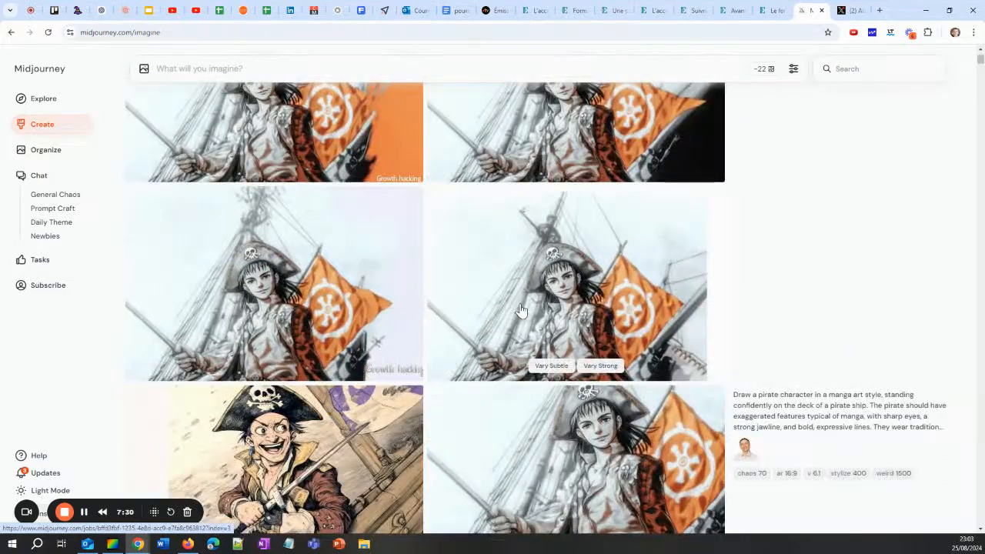
pyautogui.scroll(5, 330, 319)
pyautogui.scroll(1, 343, 350)
pyautogui.scroll(-10, 344, 350)
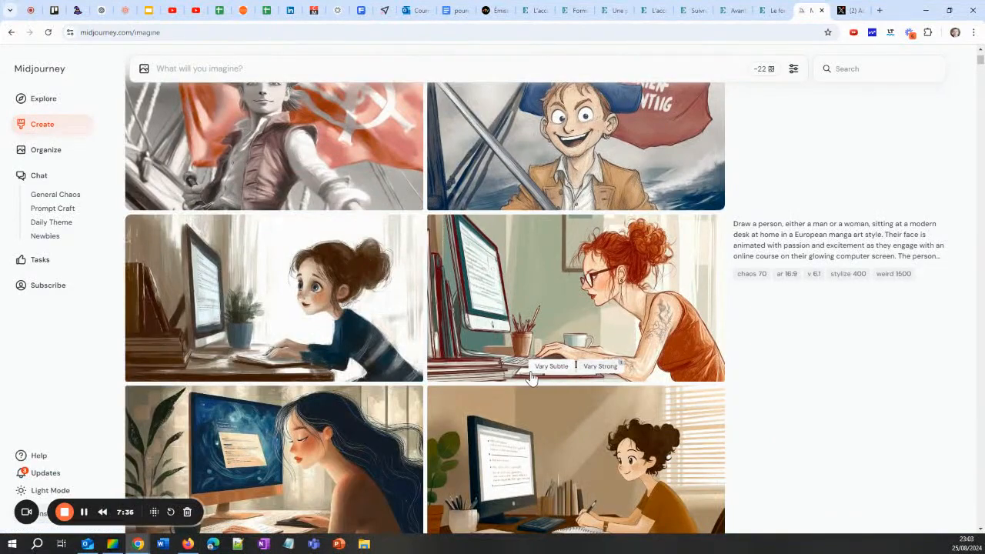
pyautogui.scroll(10, 531, 373)
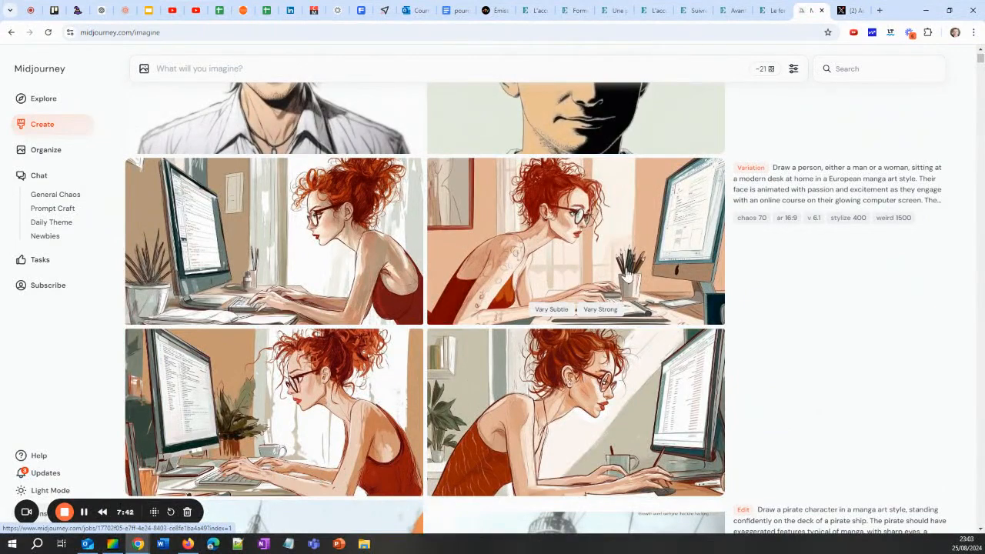
pyautogui.scroll(3, 539, 333)
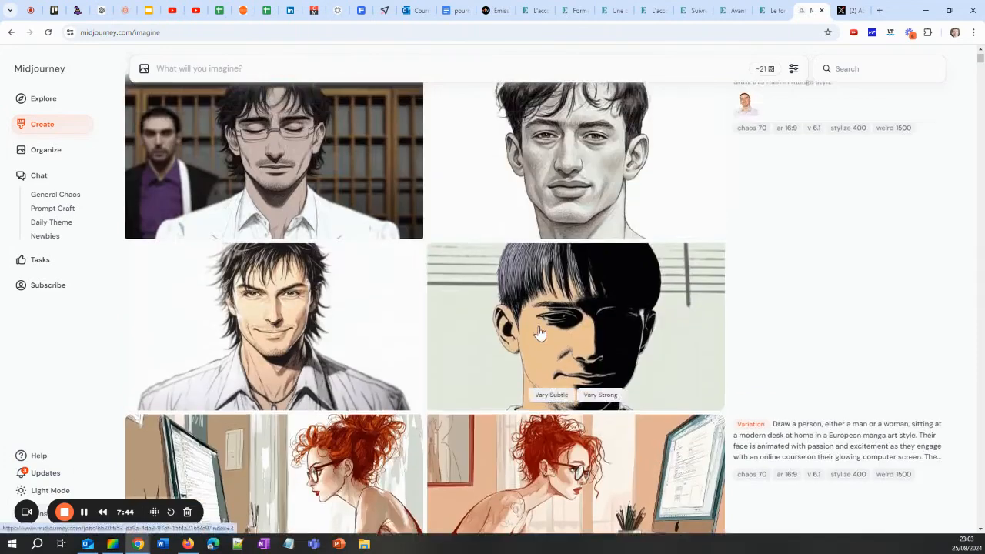
pyautogui.scroll(1, 392, 353)
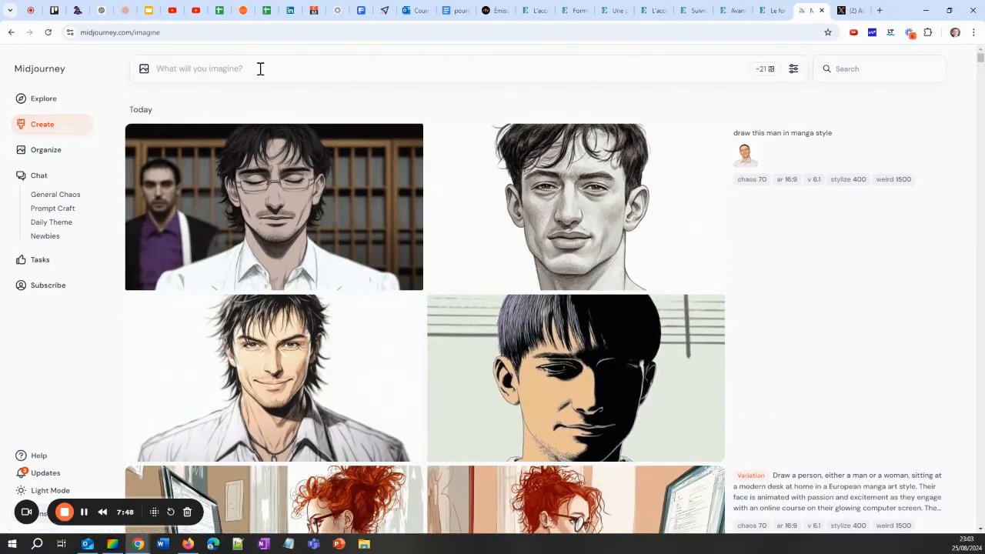
# Lower the Stylization setting, set Weirdness to 300, and set Variety to 30 in the image generation settings.
pyautogui.click(792, 69)
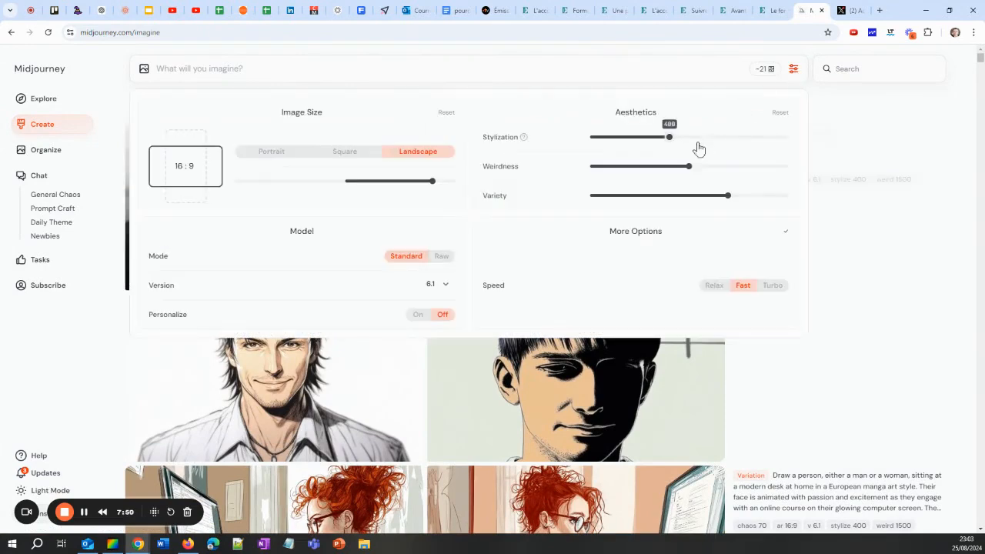
pyautogui.moveTo(524, 137)
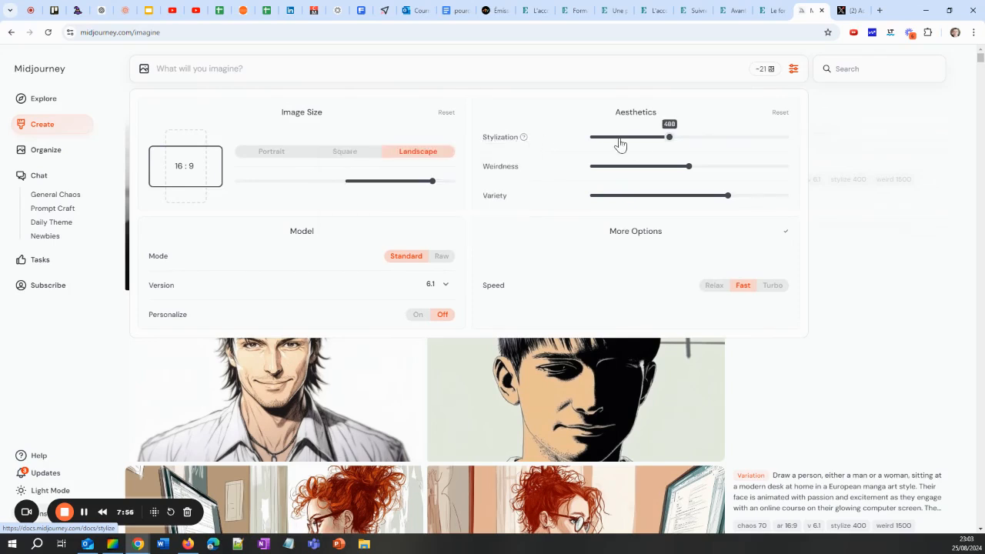
pyautogui.moveTo(666, 137); pyautogui.dragTo(631, 137)
pyautogui.moveTo(688, 167); pyautogui.dragTo(631, 167)
pyautogui.moveTo(727, 196); pyautogui.dragTo(611, 137)
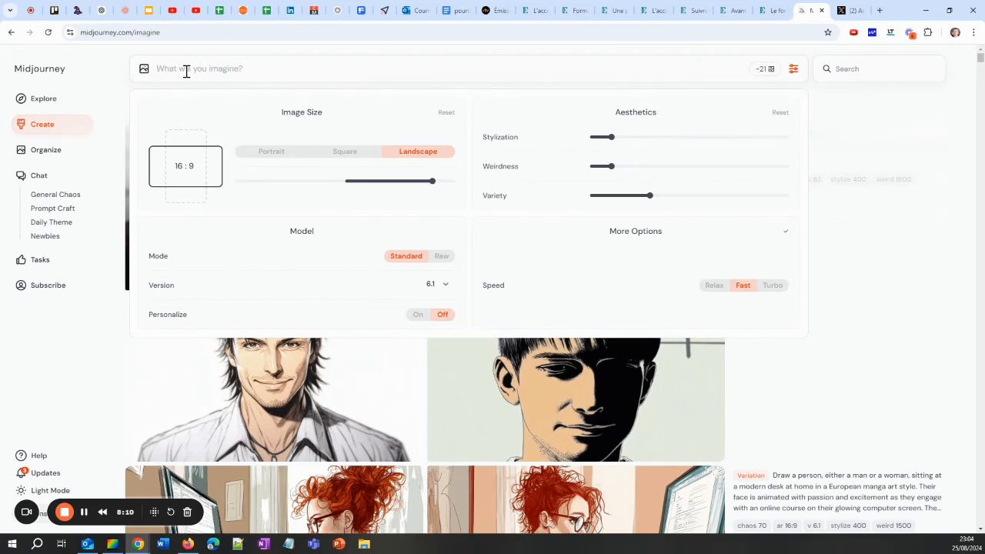
# Attach the uploaded portrait again, submit the prompt "this man a modern hacker", and close the image picker.
pyautogui.click(143, 68)
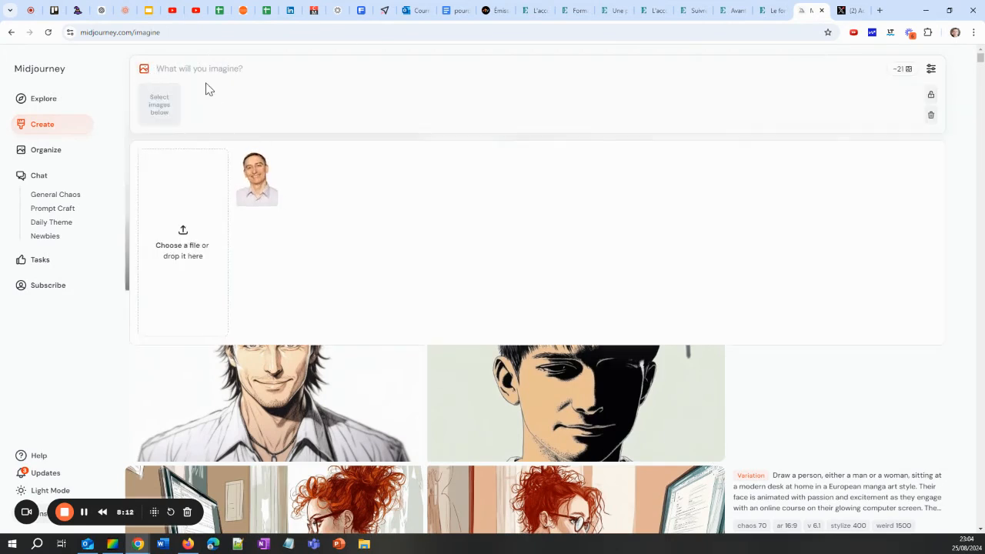
pyautogui.click(256, 176)
pyautogui.write('yth')
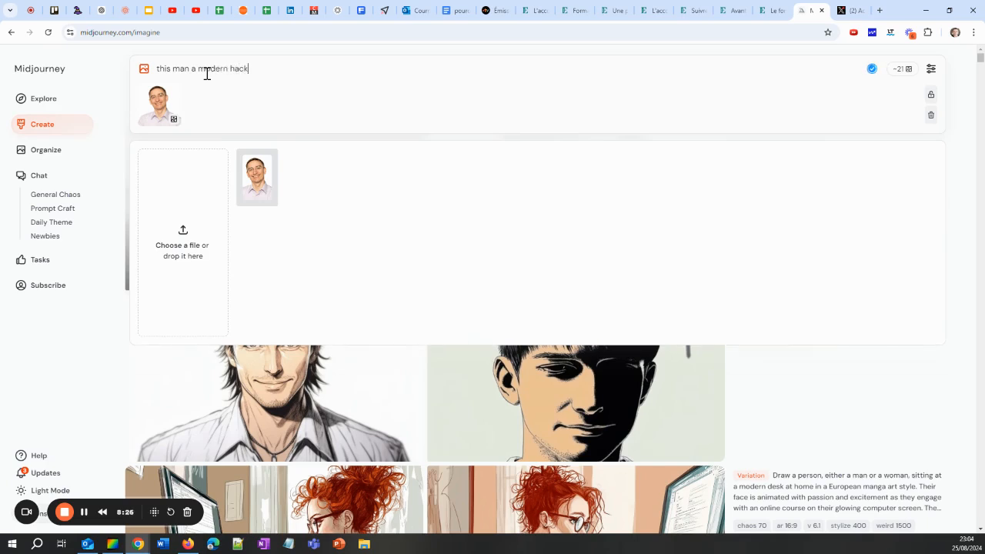
pyautogui.press('Return')
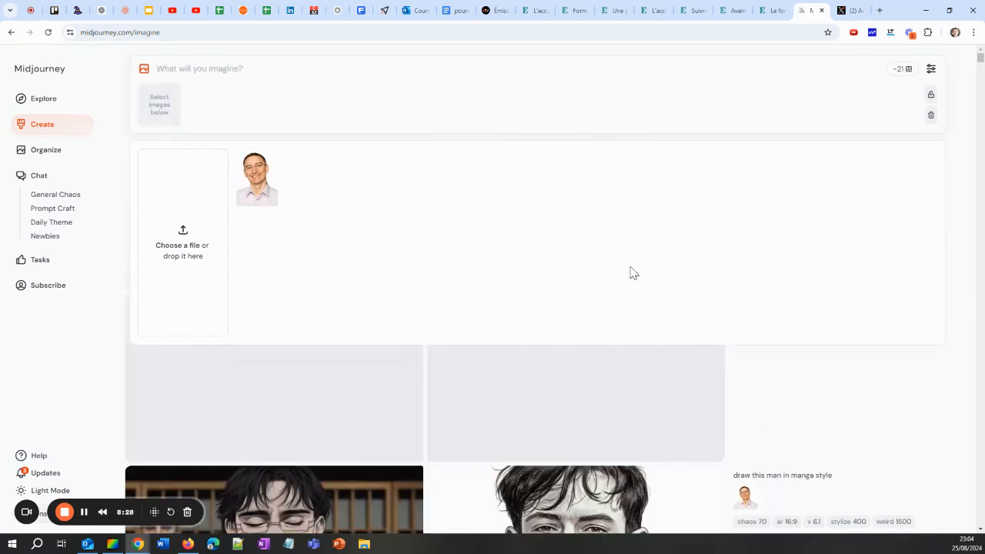
pyautogui.click(846, 382)
# Review the four manga-style portraits, inspect the one with closed eyes at full size, and return to the feed.
pyautogui.scroll(-4, 826, 374)
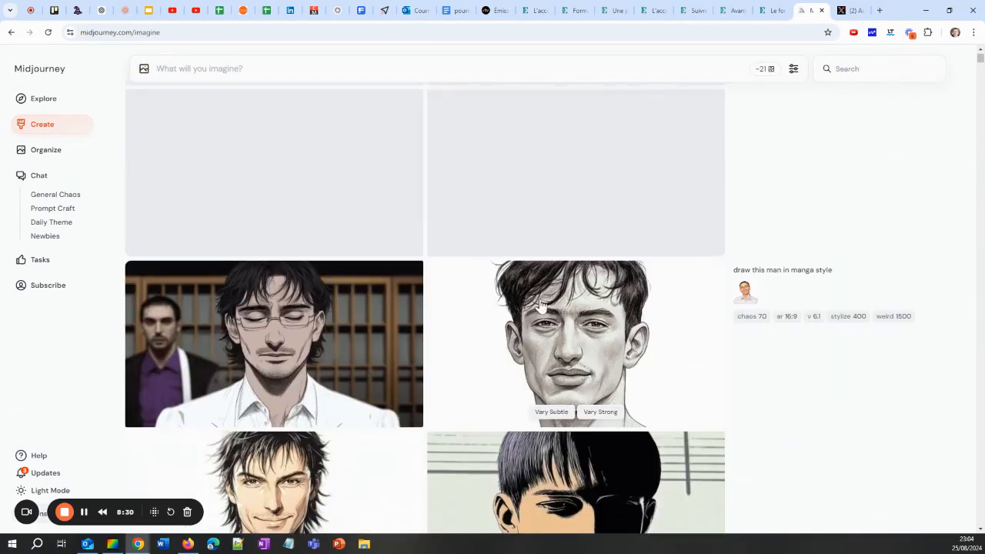
pyautogui.scroll(-1, 441, 247)
pyautogui.scroll(-2, 441, 248)
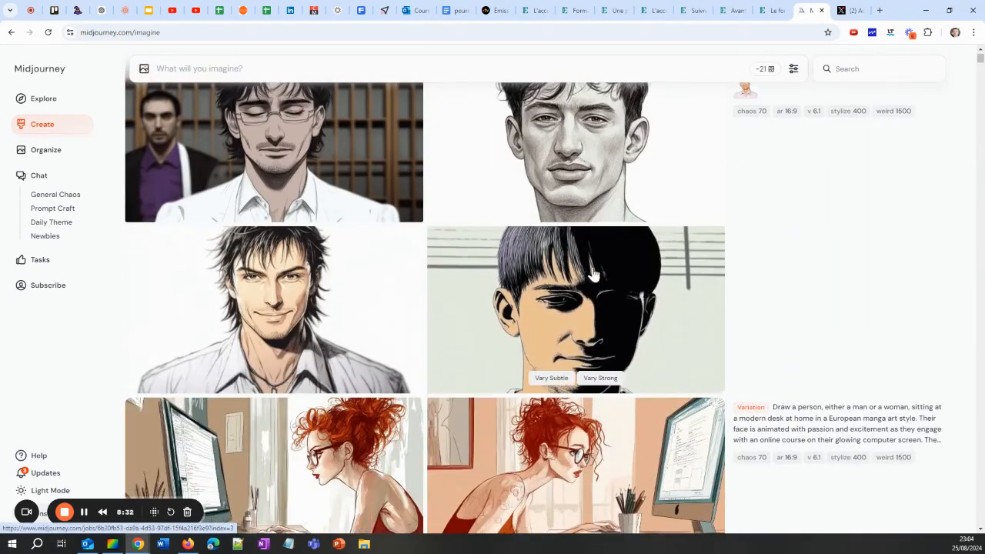
pyautogui.scroll(2, 280, 288)
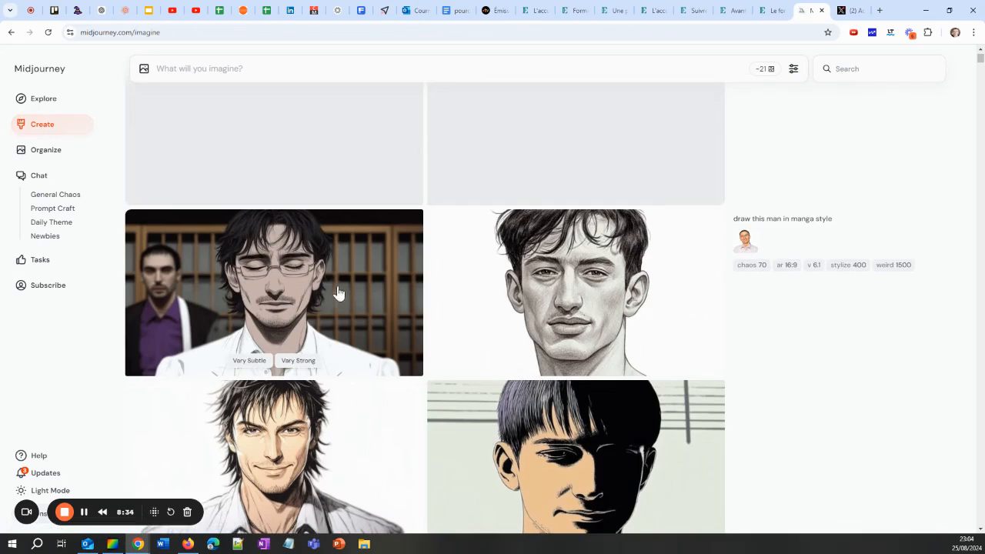
pyautogui.scroll(-3, 479, 251)
pyautogui.scroll(2, 479, 251)
pyautogui.click(293, 243)
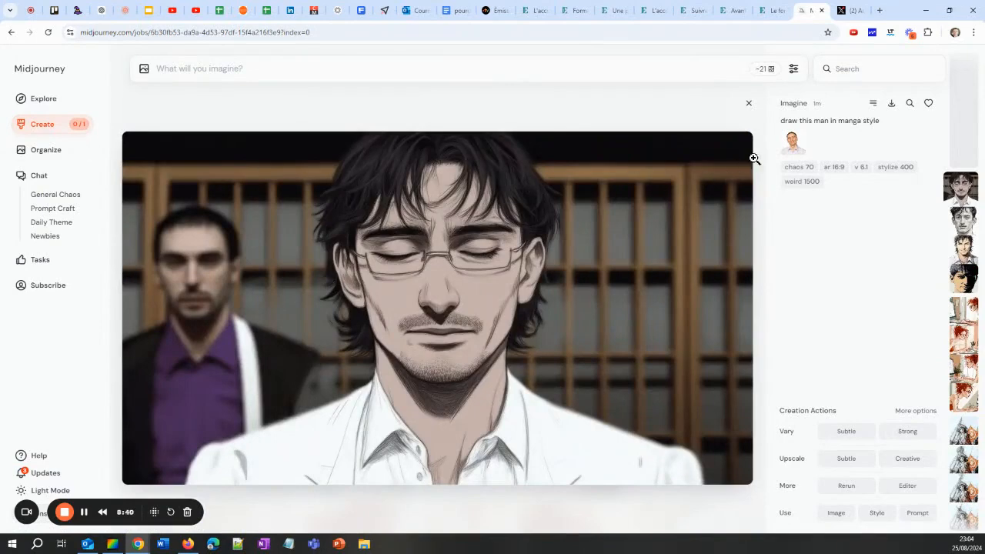
pyautogui.click(747, 104)
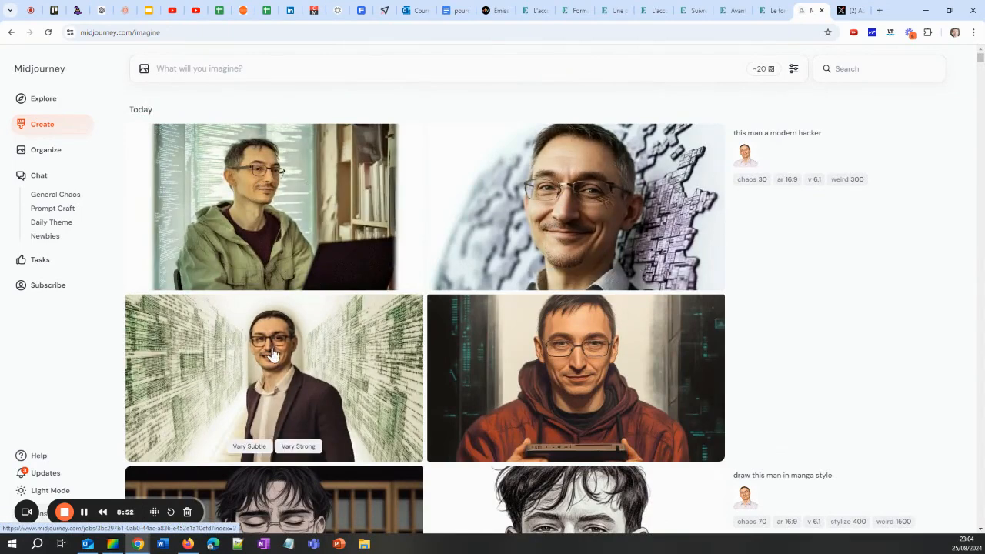
# Load the reference portrait from the modern hacker job into the prompt and view it enlarged for comparison.
pyautogui.click(744, 155)
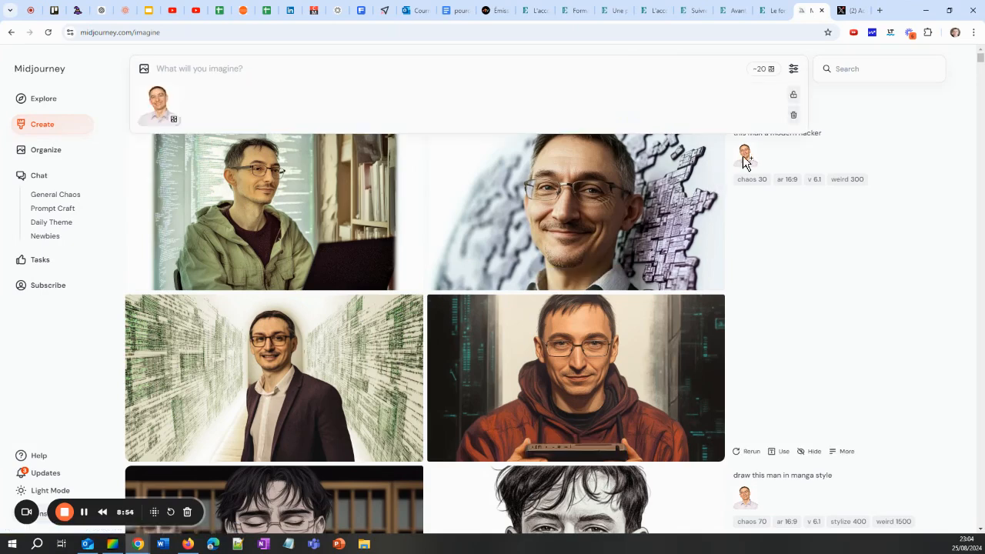
pyautogui.click(160, 98)
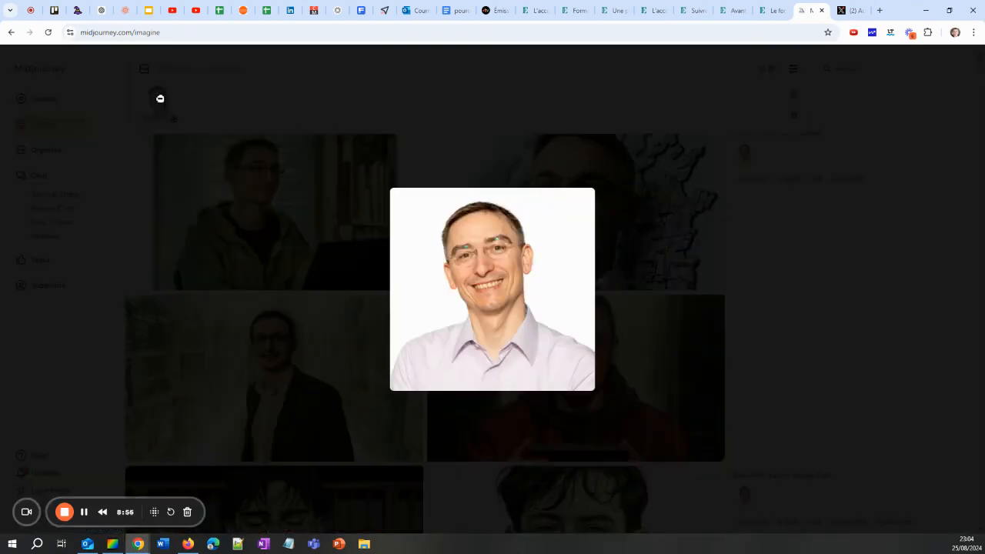
pyautogui.click(181, 80)
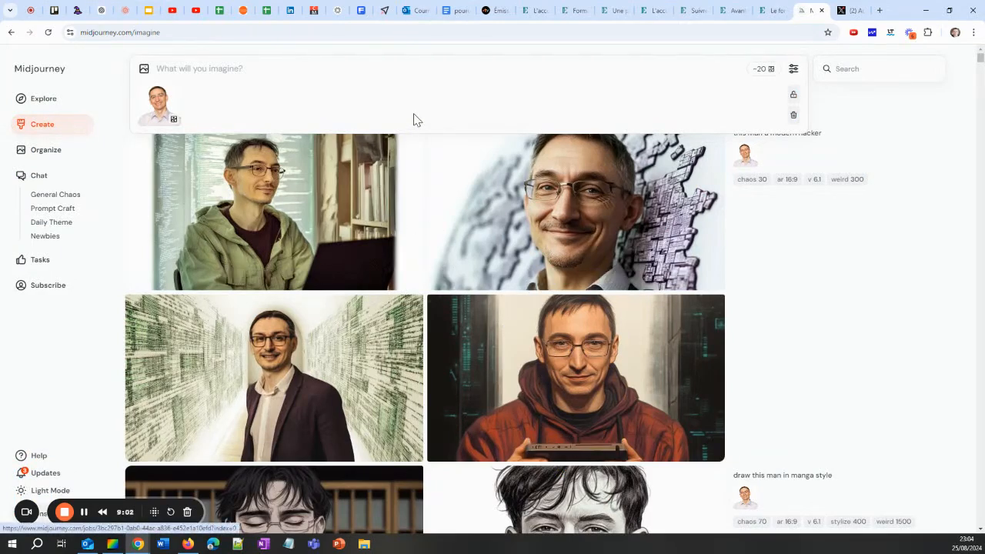
# Open the first modern hacker image at full size and browse through the earlier creations to the manga pirate with the orange flag.
pyautogui.click(289, 192)
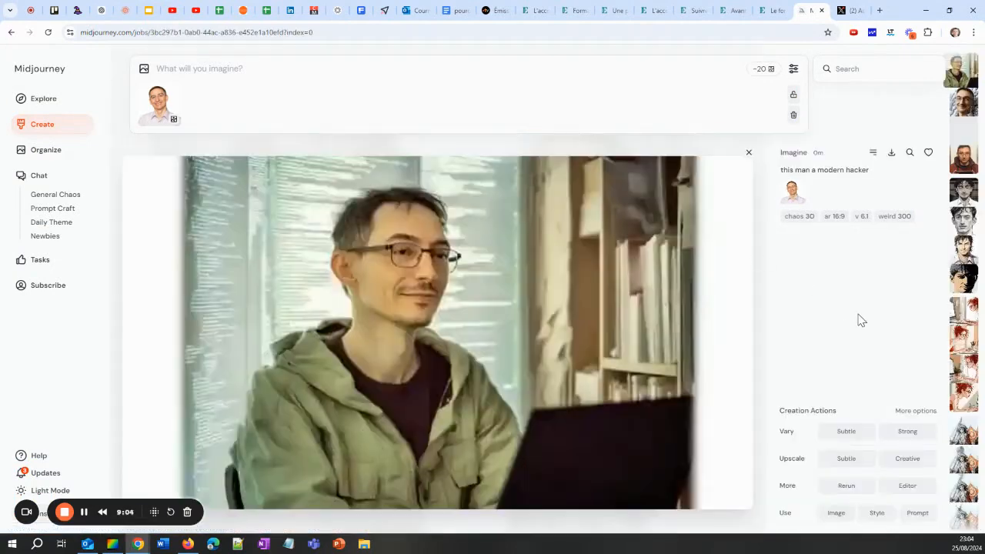
pyautogui.scroll(-3, 861, 339)
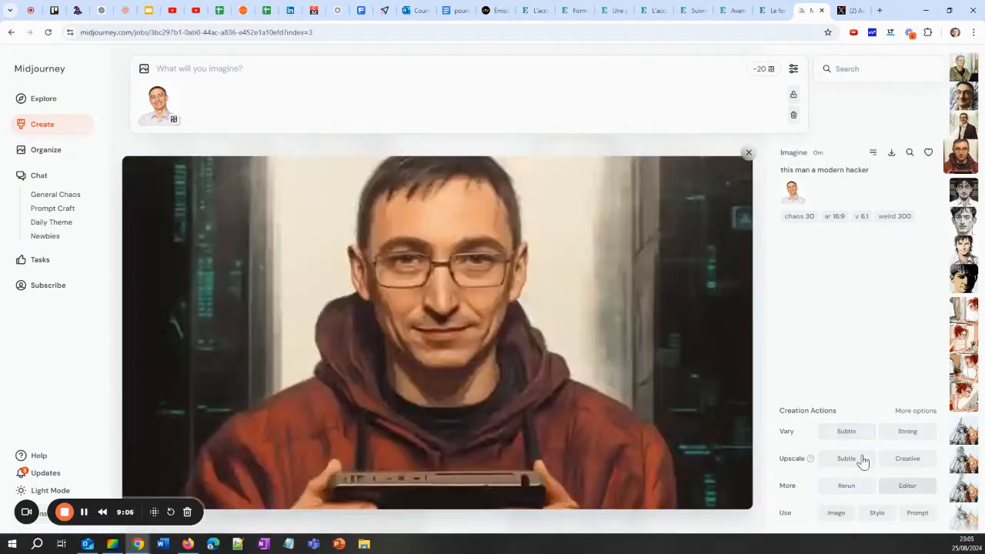
pyautogui.scroll(-1, 393, 289)
pyautogui.scroll(-3, 393, 289)
pyautogui.scroll(3, 397, 290)
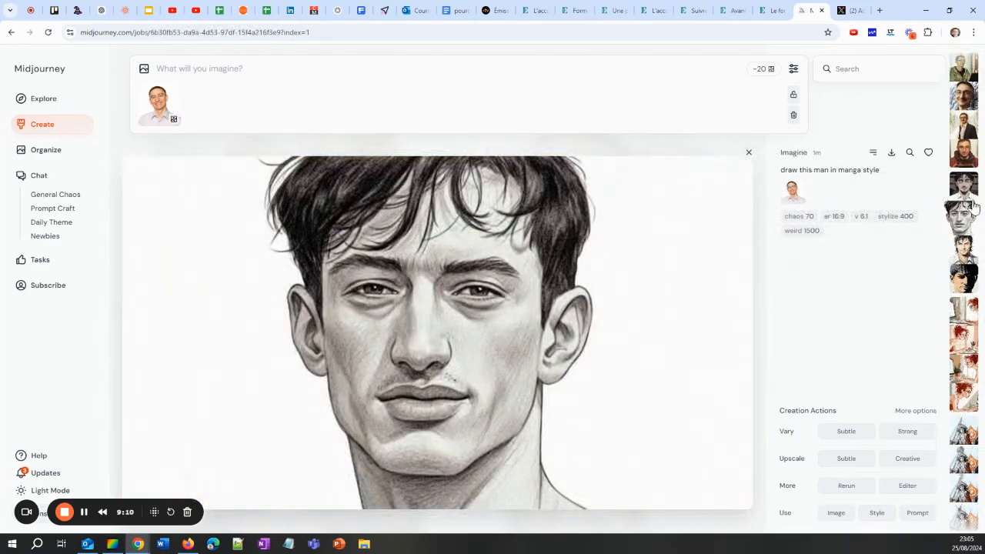
pyautogui.scroll(-3, 973, 471)
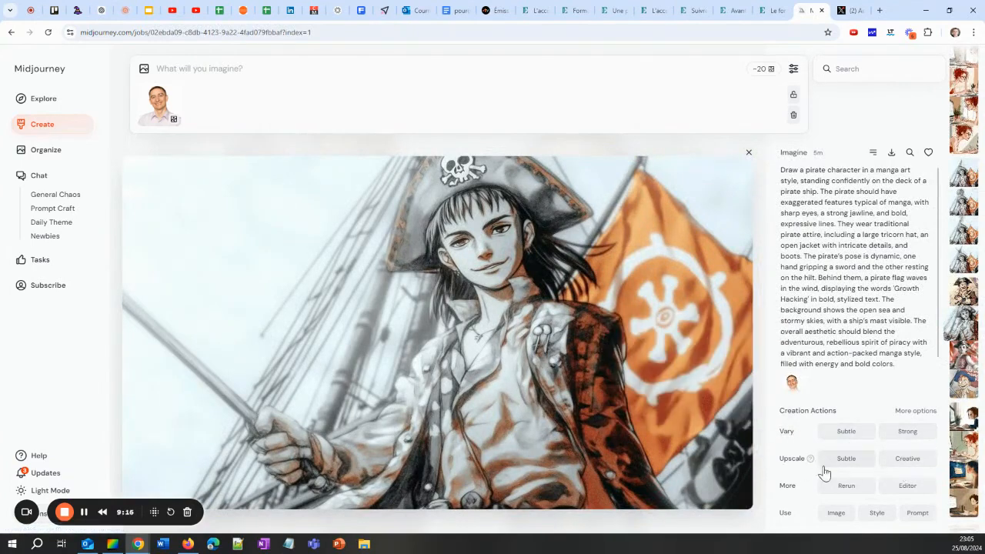
# Open the manga pirate with the orange flag in the editor to view its editing options, and return to the creation feed.
pyautogui.click(925, 494)
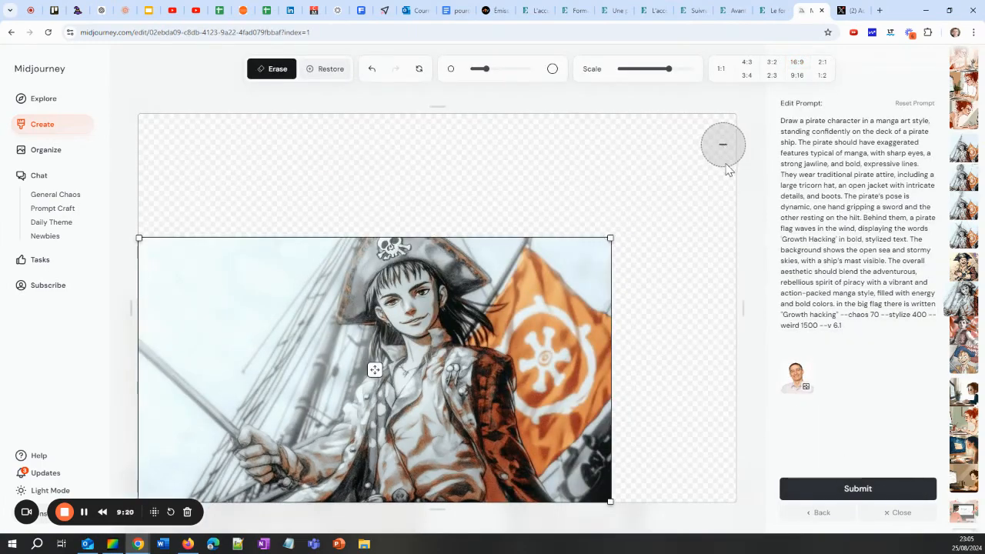
pyautogui.click(824, 516)
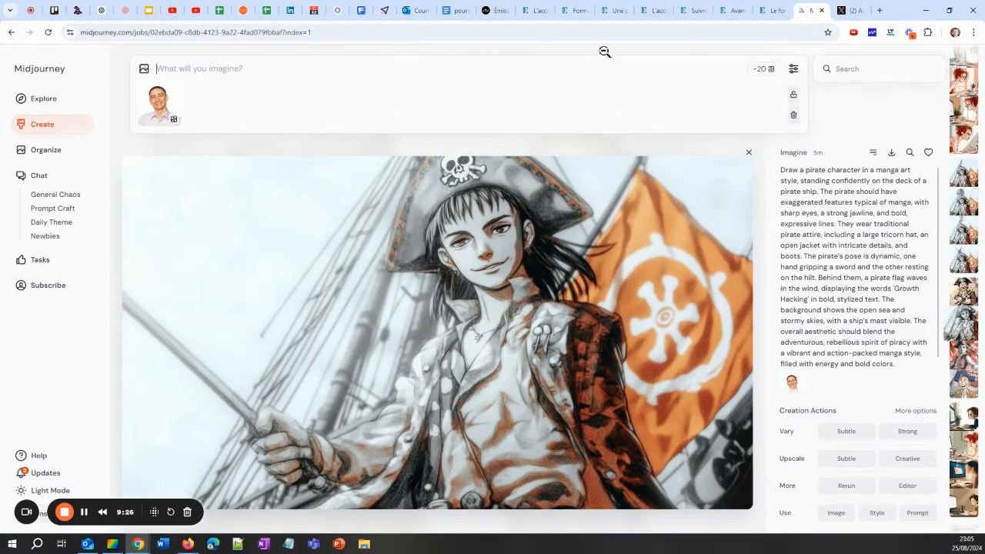
pyautogui.moveTo(761, 72)
pyautogui.click(37, 126)
# Review the feed of creations from the modern hacker portraits down to the SEO expert illustrations of 25 Mar 2024.
pyautogui.scroll(-5, 428, 202)
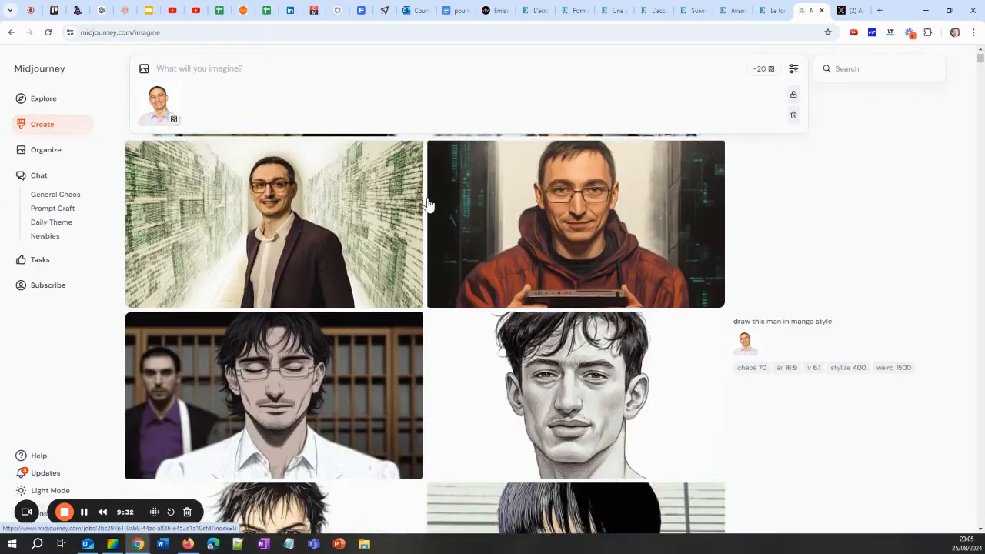
pyautogui.scroll(-15, 428, 204)
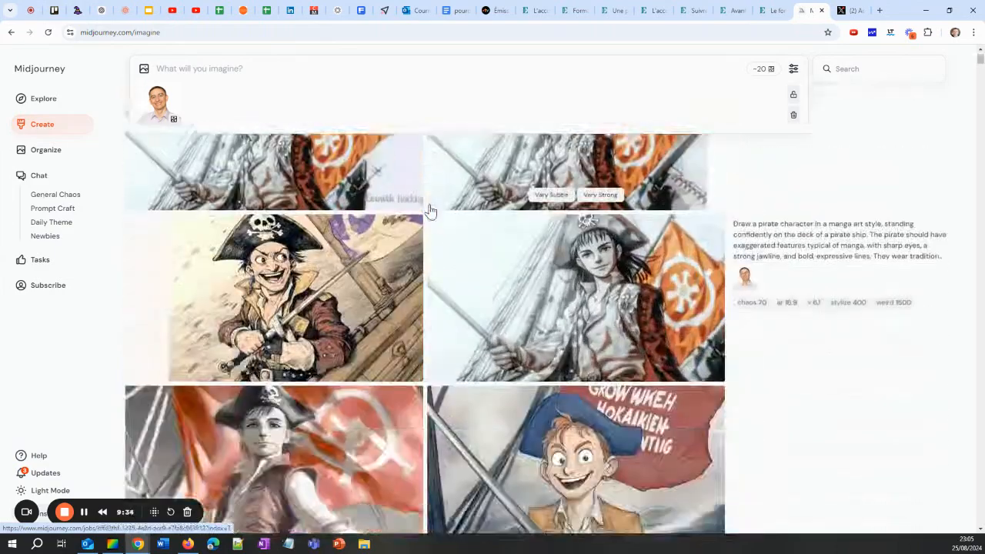
pyautogui.scroll(-8, 431, 214)
pyautogui.scroll(6, 432, 219)
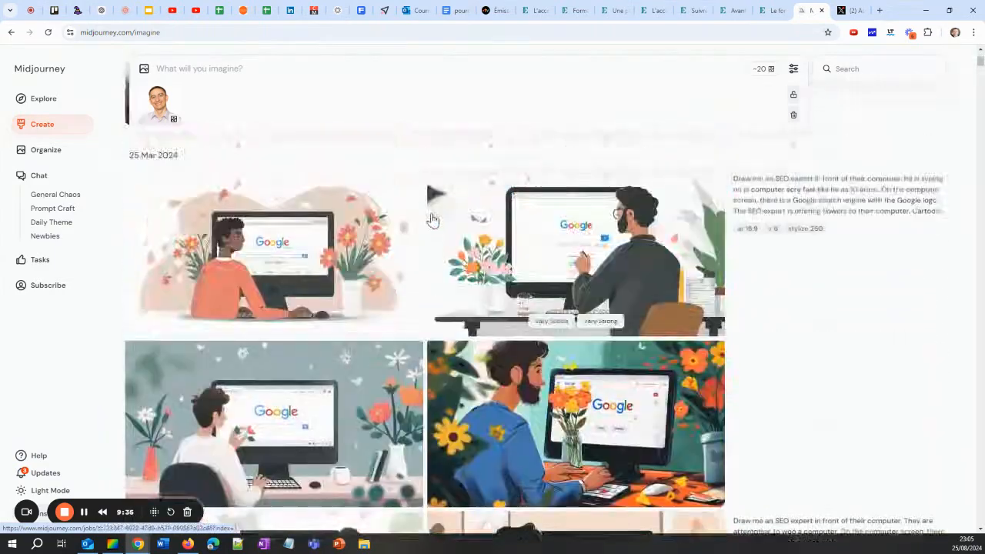
pyautogui.scroll(15, 432, 221)
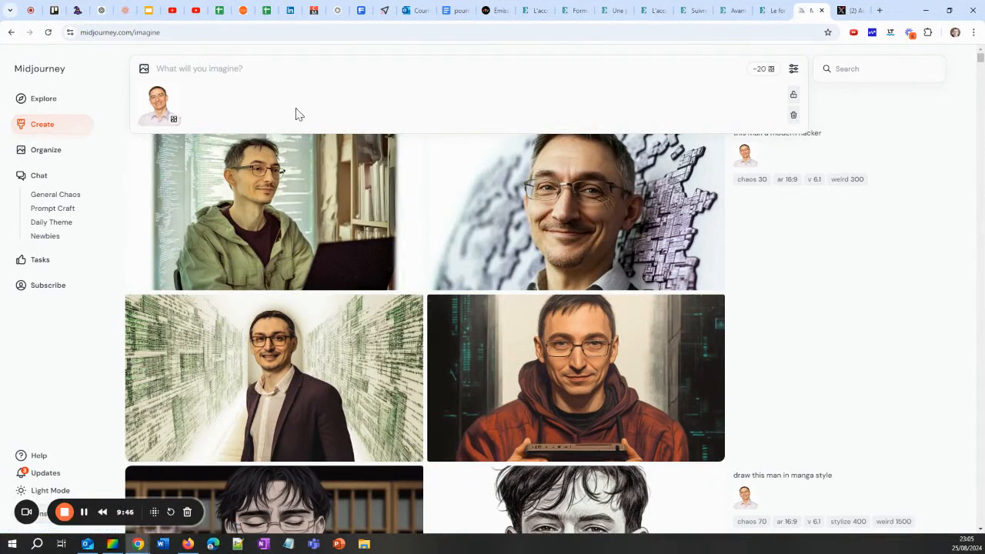
pyautogui.scroll(-15, 488, 268)
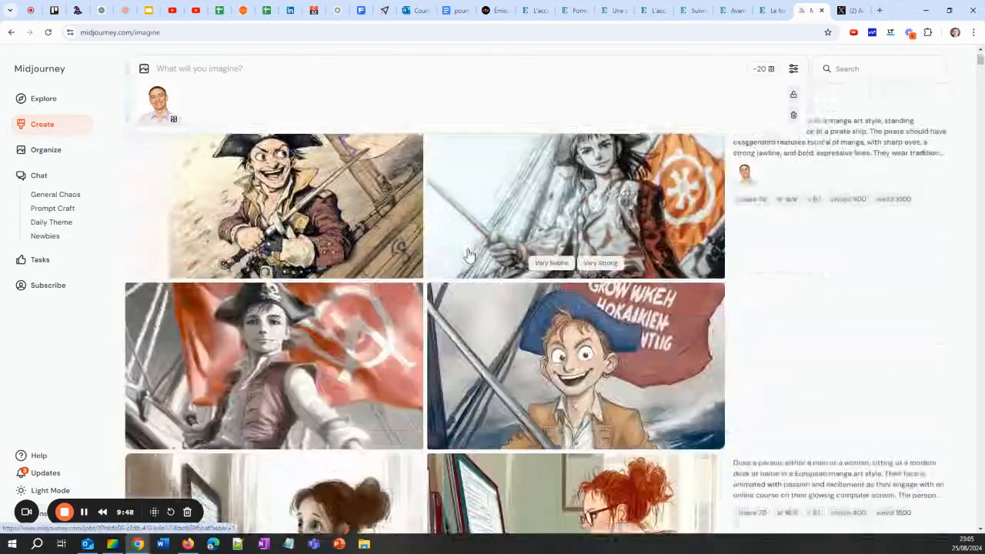
pyautogui.scroll(-10, 469, 254)
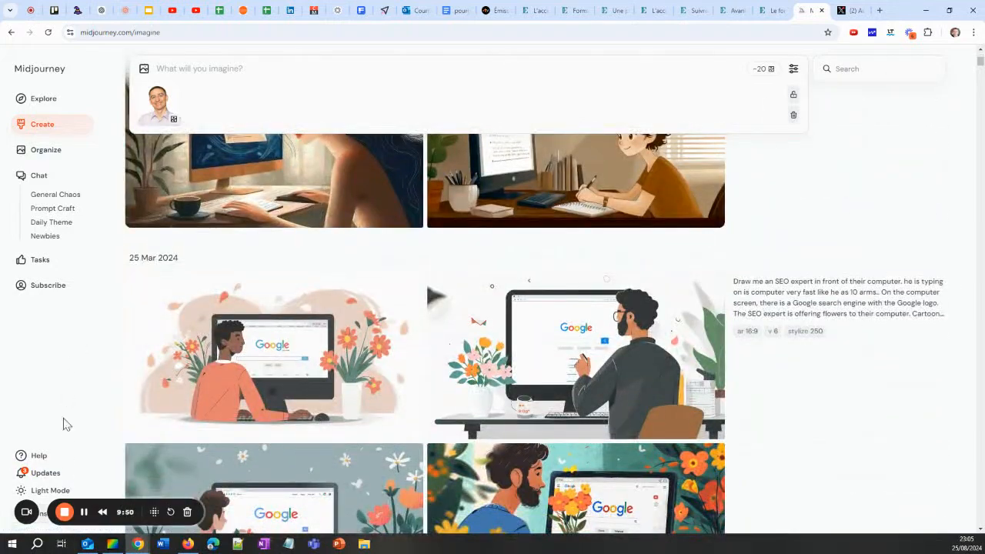